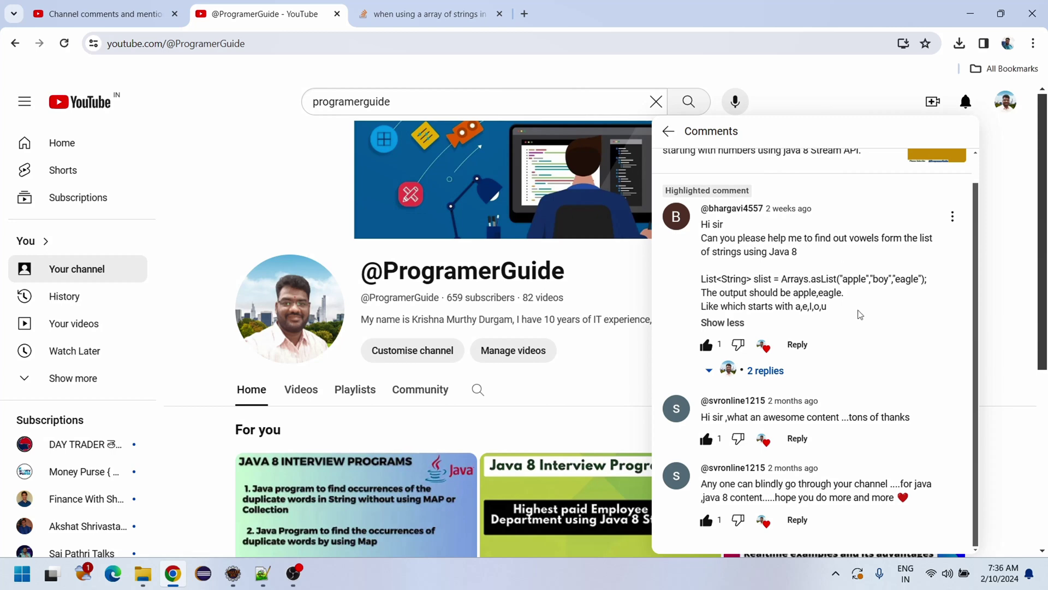
Step: Switch from YouTube to the StartWithVowelWords.java program in Eclipse
{"action": "left_click", "coordinate": [233, 573]}
{"action": "left_click", "coordinate": [555, 261]}
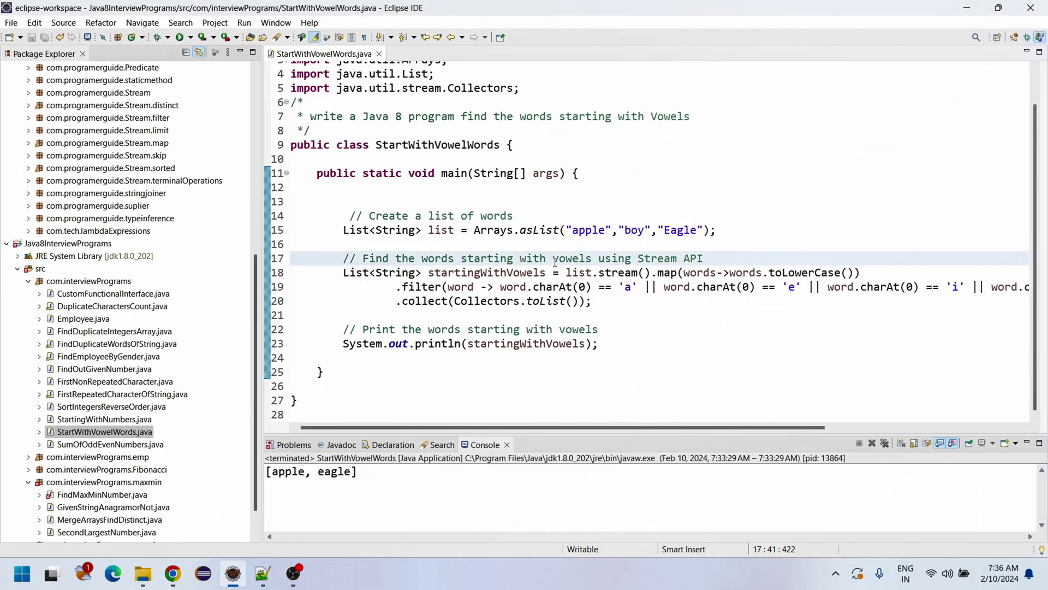
{"action": "left_click", "coordinate": [507, 199]}
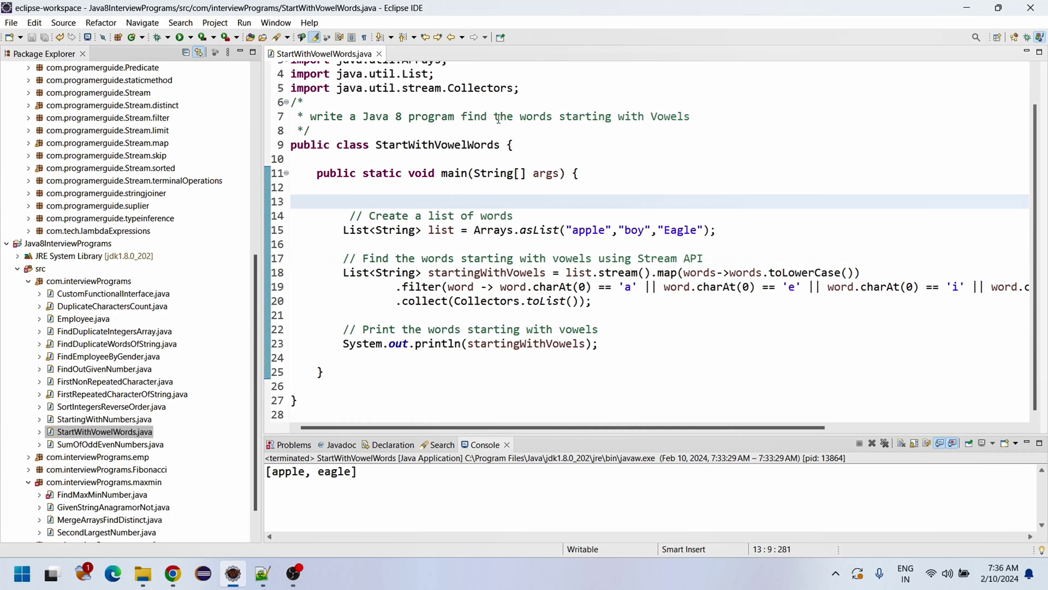
{"action": "left_click", "coordinate": [758, 119]}
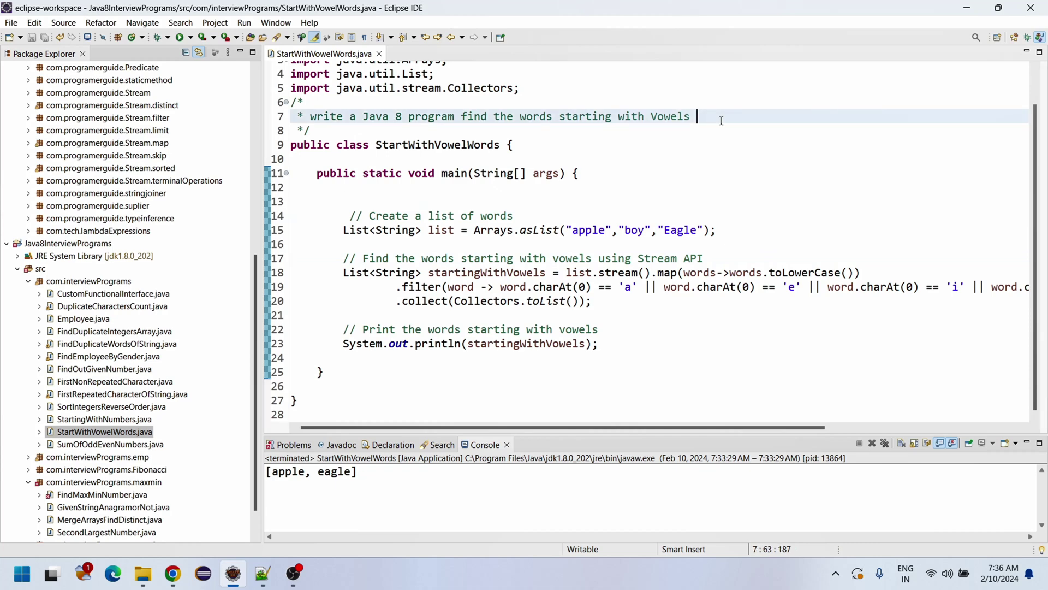
{"action": "left_click", "coordinate": [549, 207]}
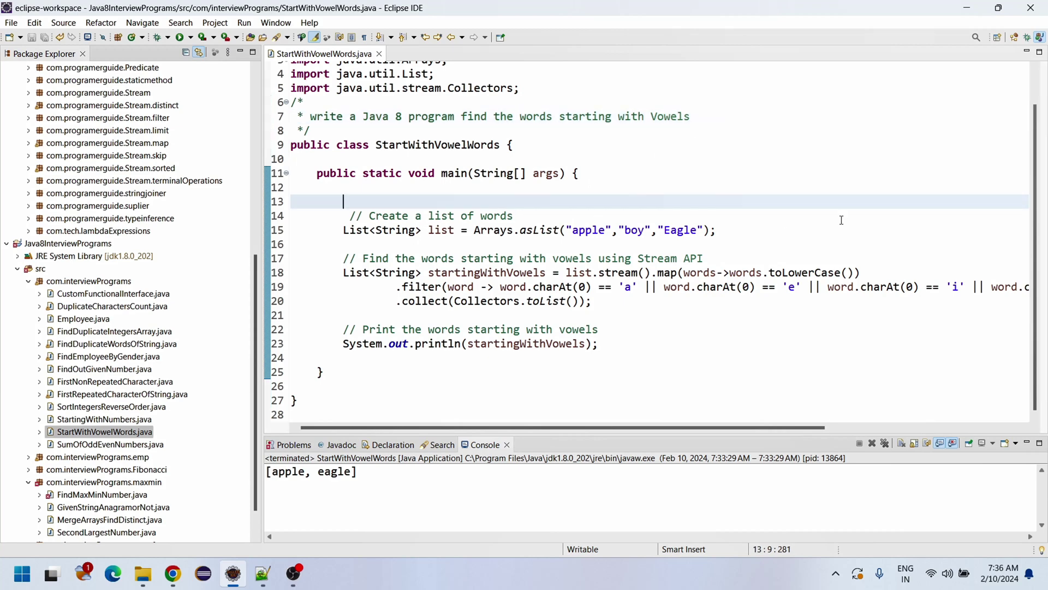
{"action": "left_click", "coordinate": [748, 217]}
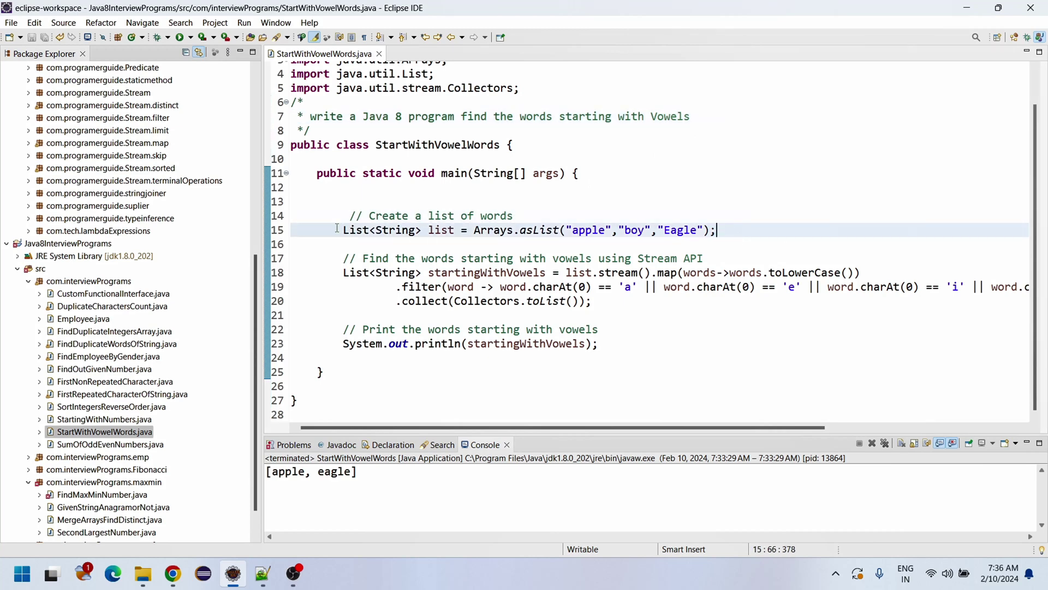
{"action": "left_click_drag", "start_coordinate": [336, 229], "coordinate": [732, 227]}
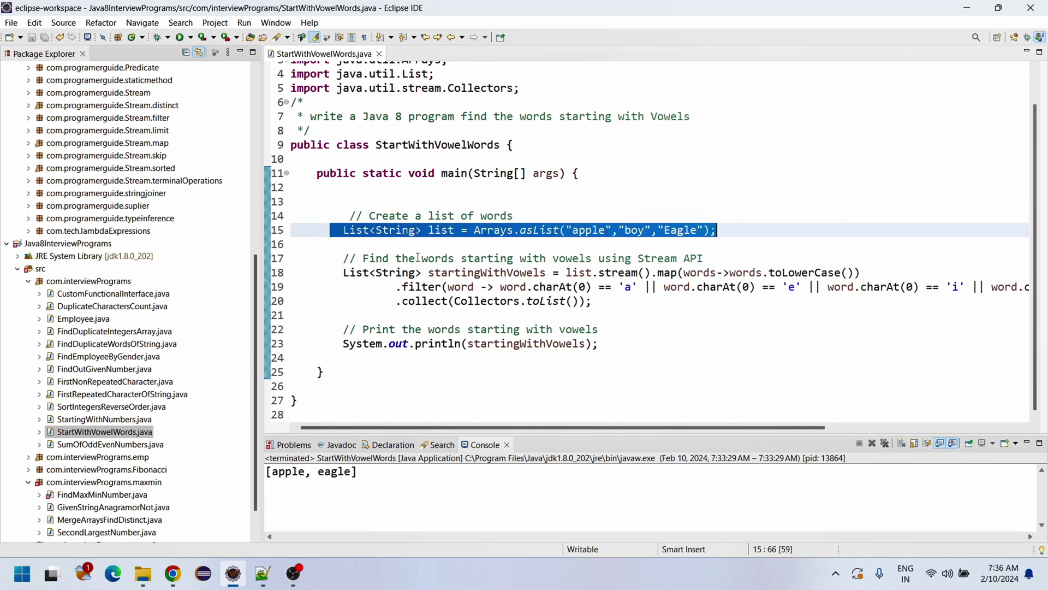
{"action": "left_click", "coordinate": [731, 261]}
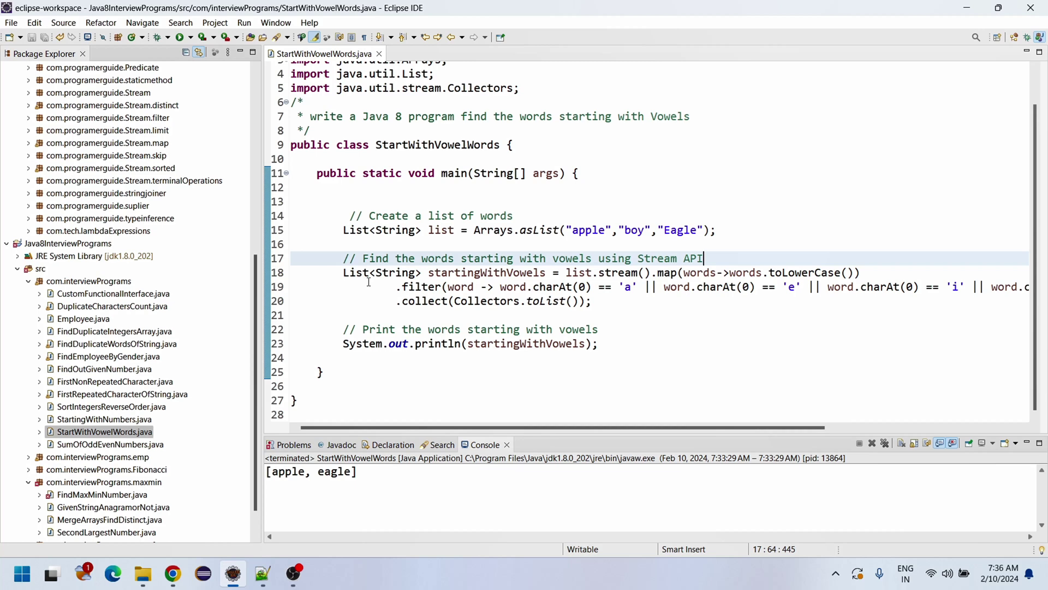
{"action": "left_click", "coordinate": [349, 273]}
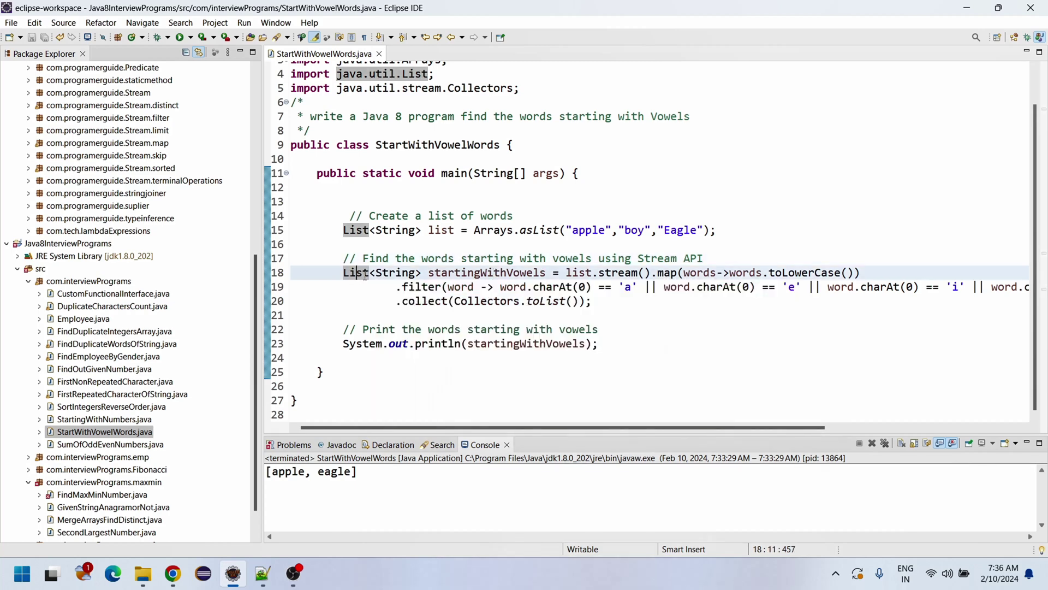
{"action": "mouse_move", "coordinate": [356, 273]}
{"action": "mouse_move", "coordinate": [487, 273]}
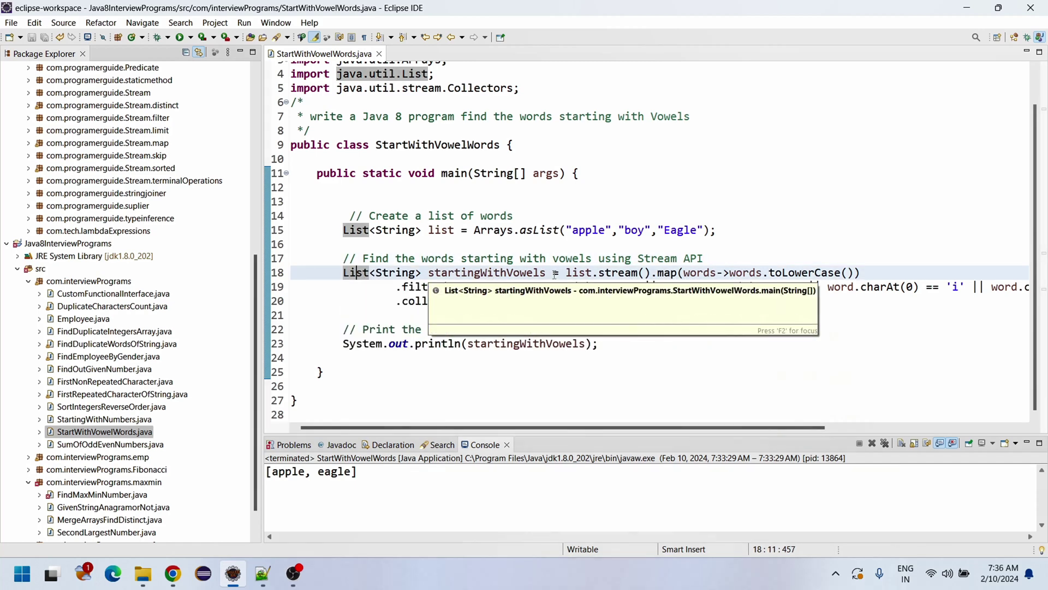
{"action": "left_click", "coordinate": [602, 274]}
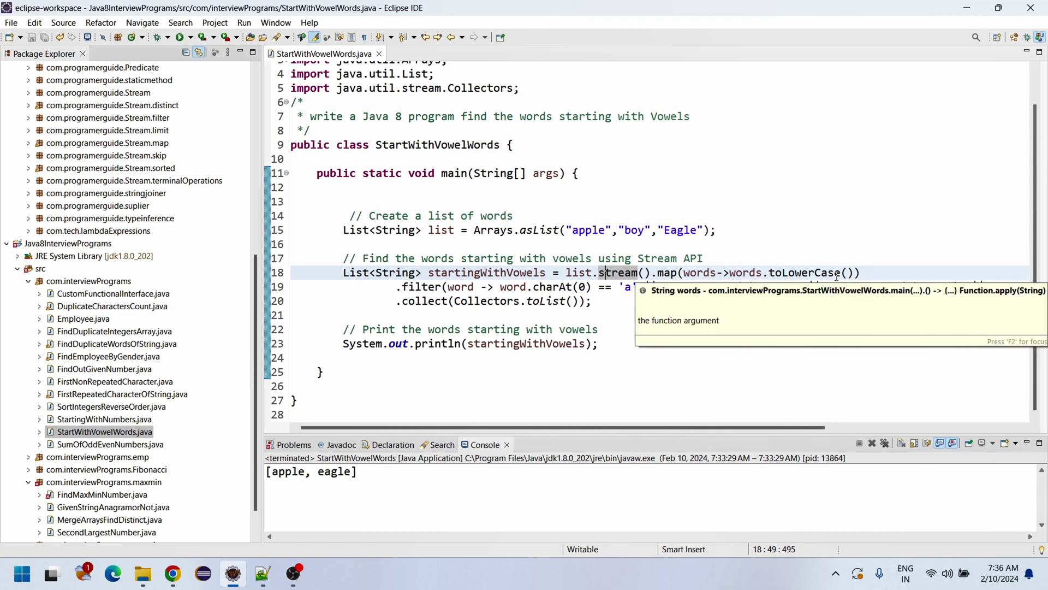
{"action": "left_click_drag", "start_coordinate": [860, 273], "coordinate": [685, 273]}
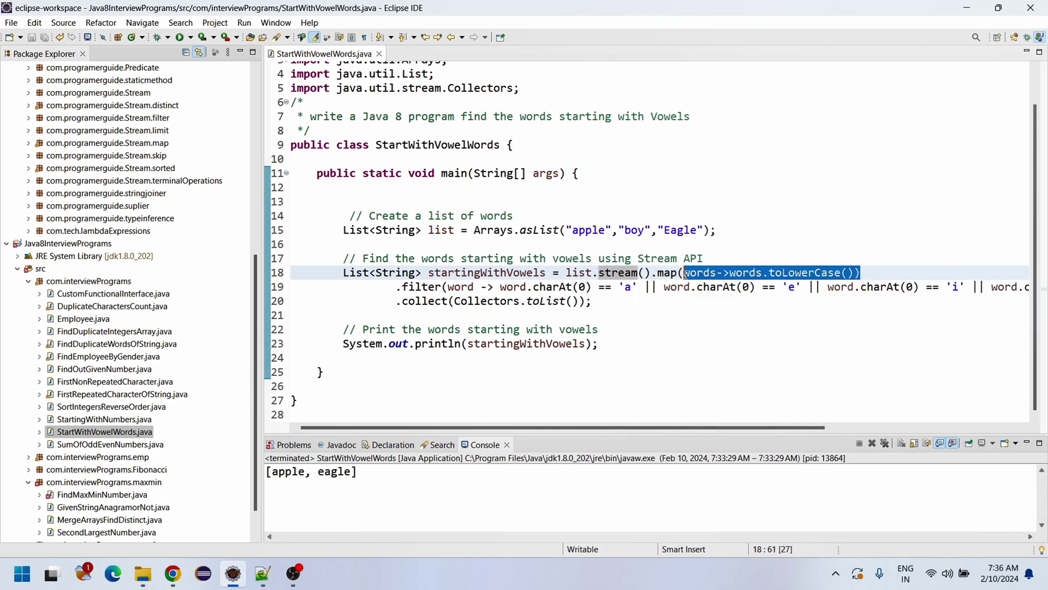
{"action": "left_click", "coordinate": [576, 230]}
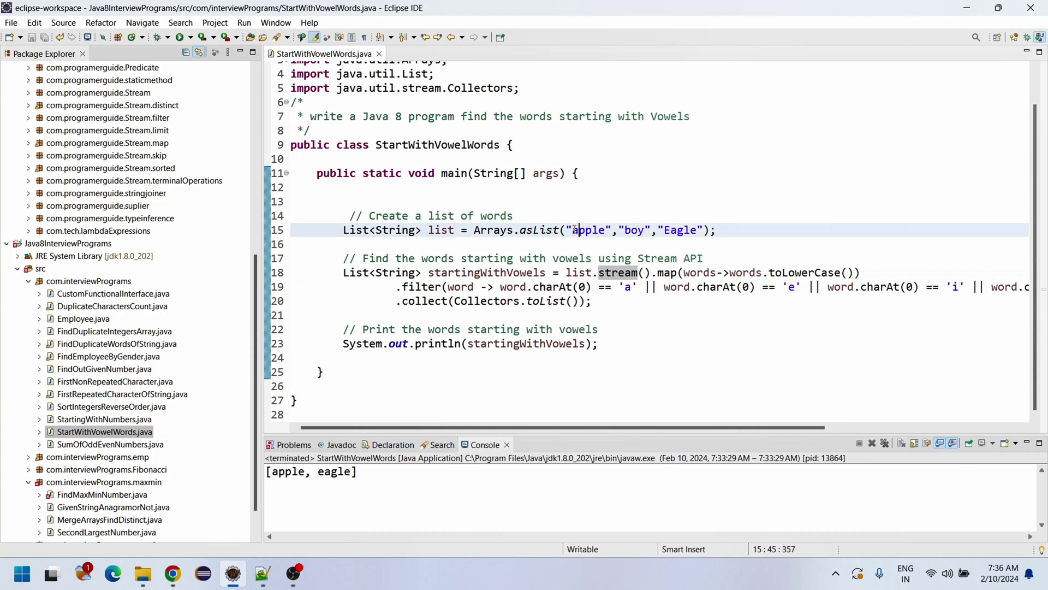
{"action": "left_click_drag", "start_coordinate": [718, 231], "coordinate": [546, 230]}
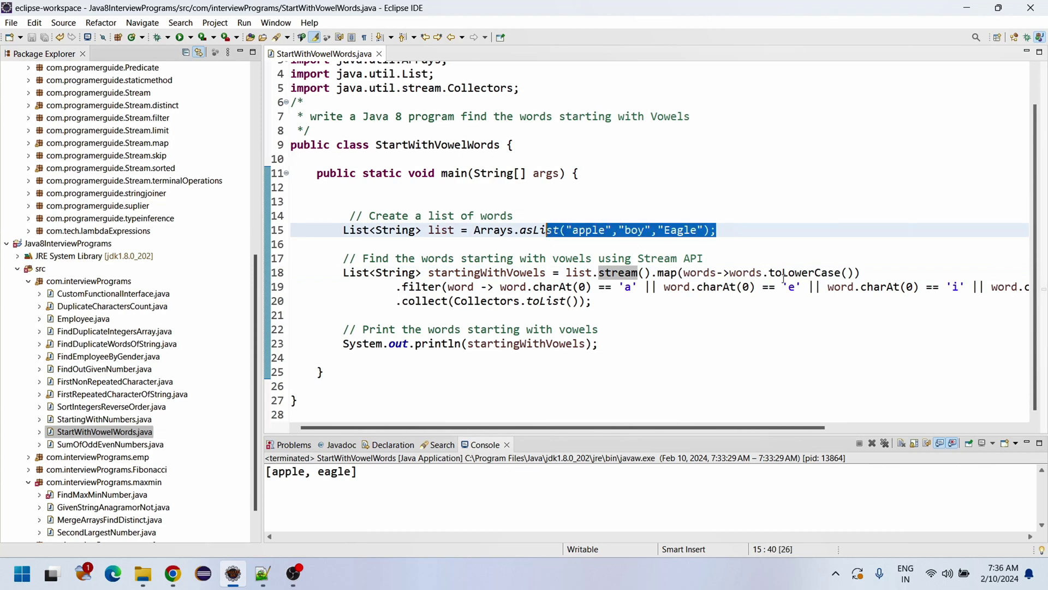
{"action": "left_click", "coordinate": [802, 272]}
{"action": "left_click", "coordinate": [629, 299]}
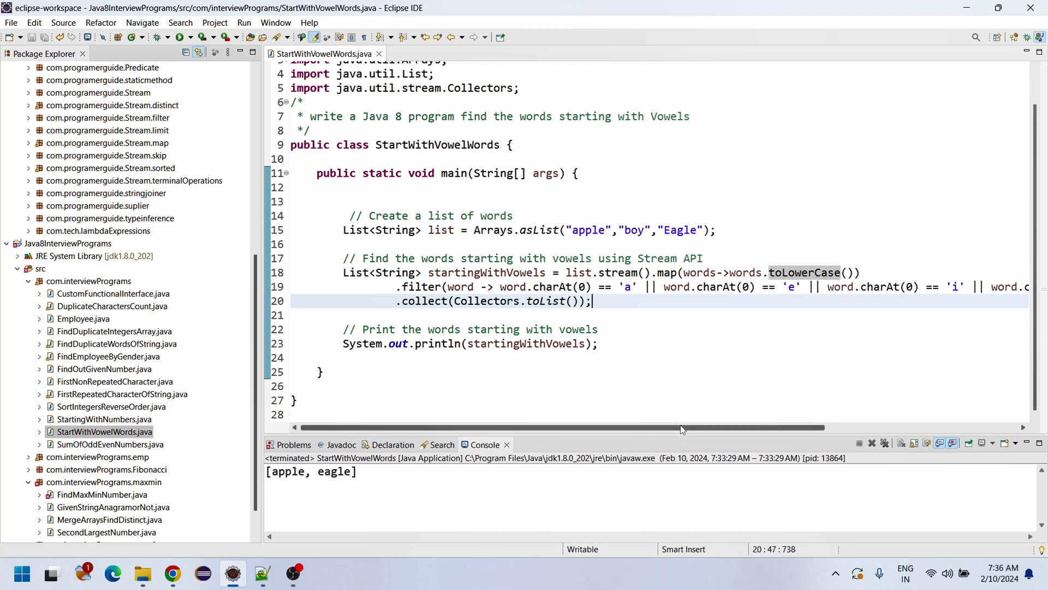
{"action": "left_click_drag", "start_coordinate": [741, 427], "coordinate": [933, 427]}
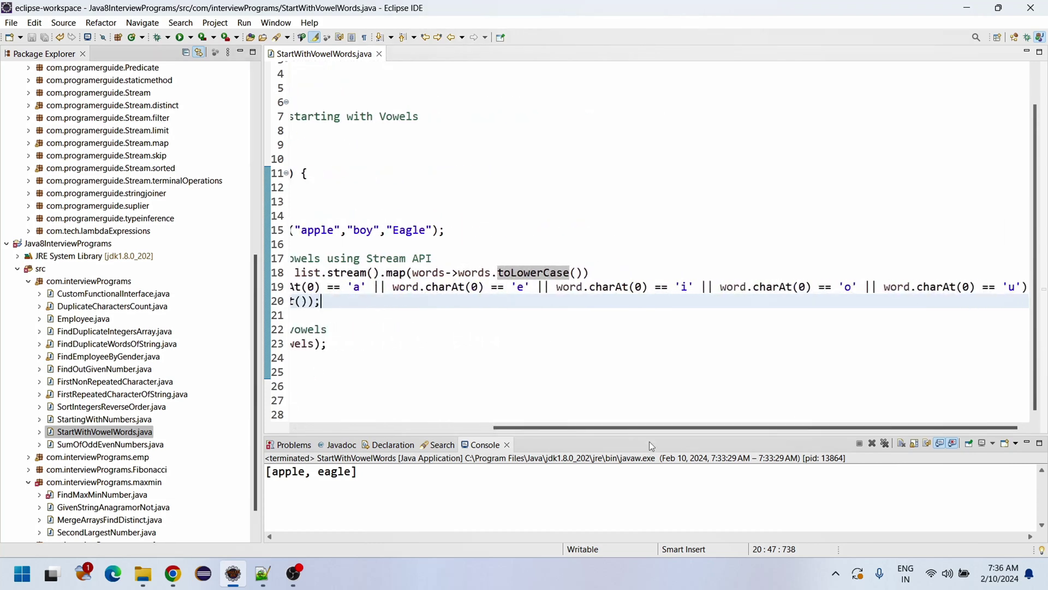
{"action": "left_click_drag", "start_coordinate": [631, 427], "coordinate": [434, 427]}
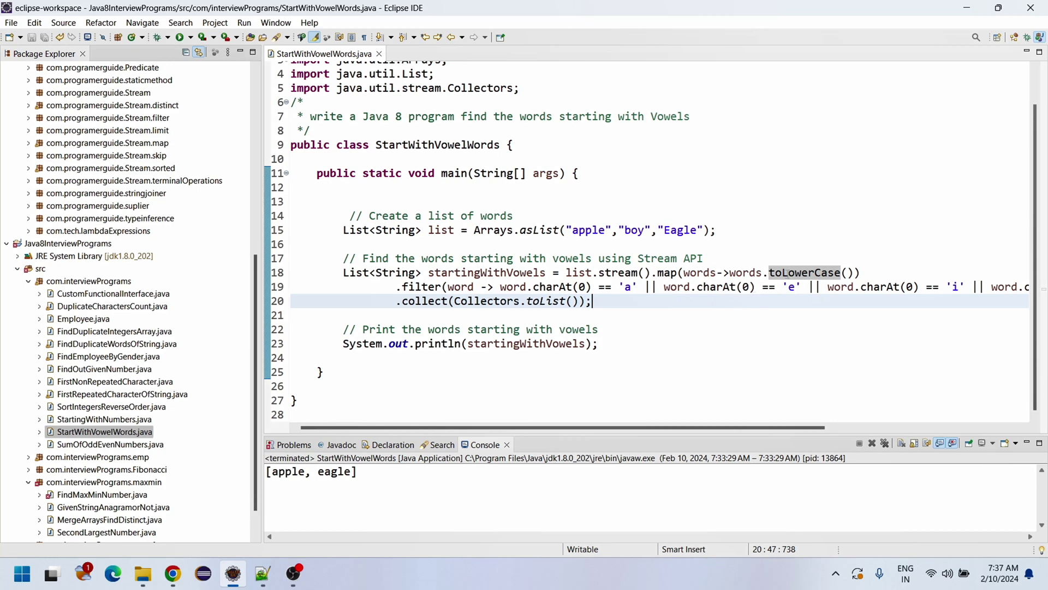
{"action": "left_click", "coordinate": [878, 276]}
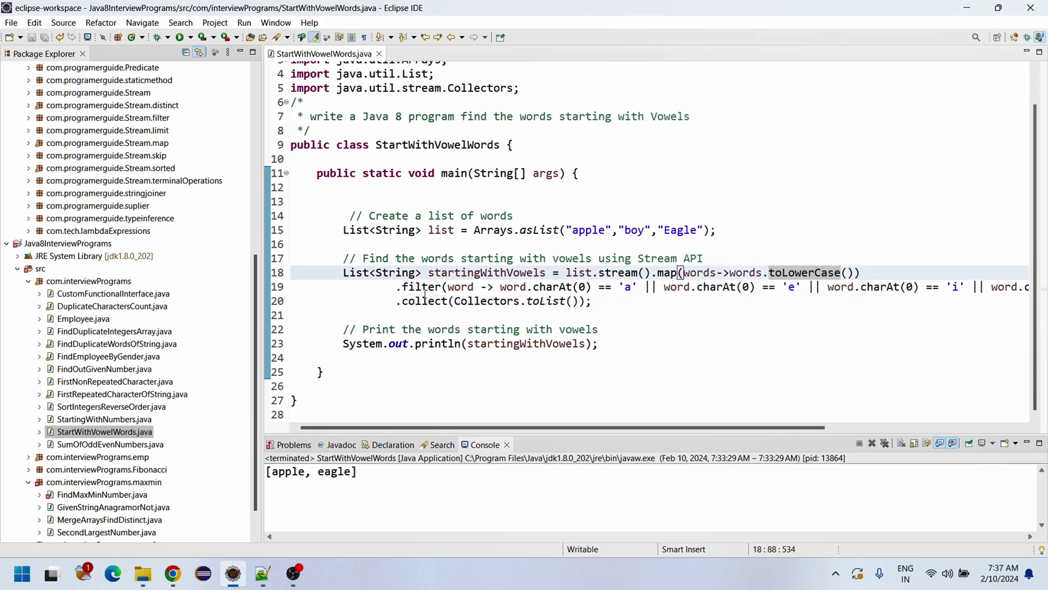
{"action": "left_click_drag", "start_coordinate": [861, 273], "coordinate": [566, 273]}
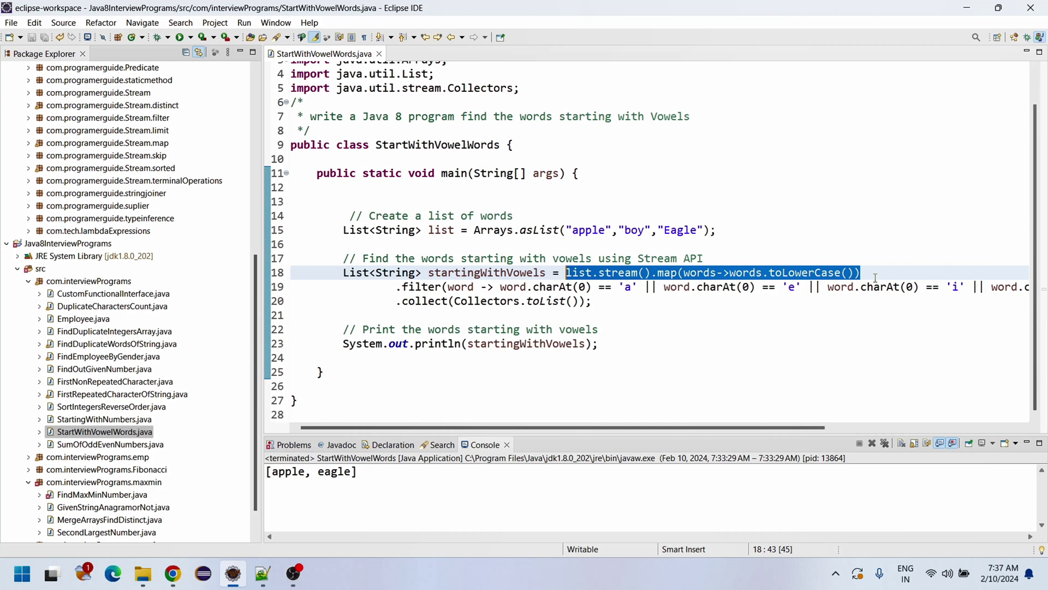
Step: Review the stream pipeline on lines 17–20, including the charAt(0) vowel filter
{"action": "left_click", "coordinate": [435, 287]}
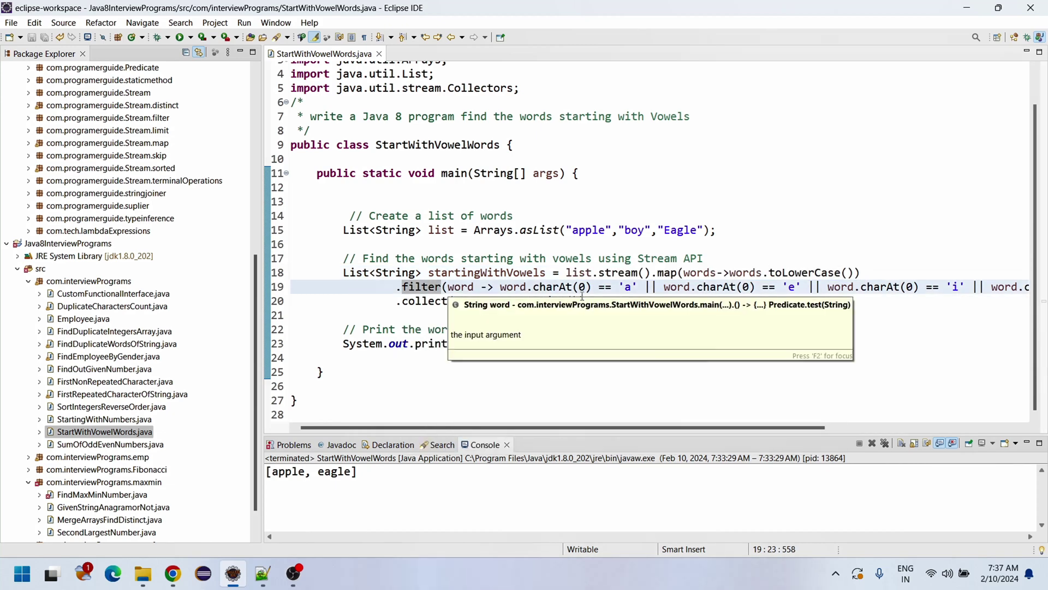
{"action": "double_click", "coordinate": [583, 288]}
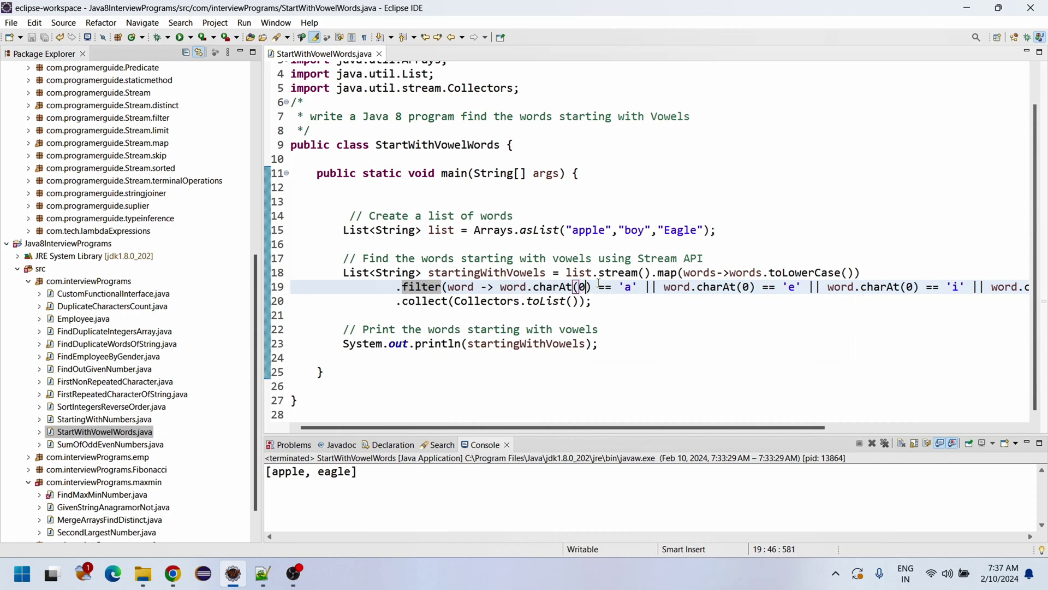
{"action": "left_click", "coordinate": [573, 229]}
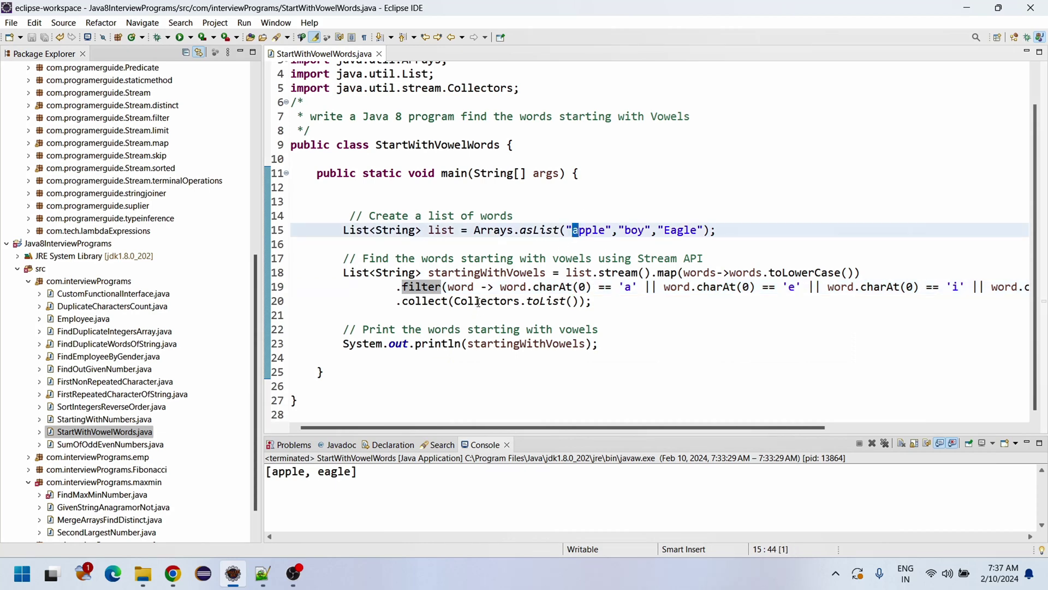
{"action": "left_click", "coordinate": [469, 288]}
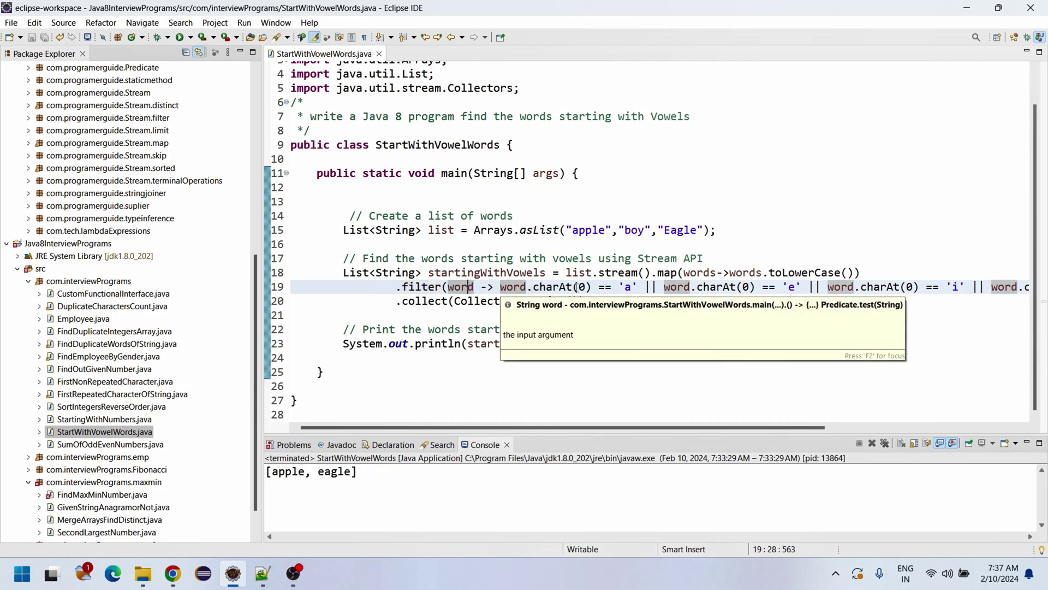
{"action": "left_click", "coordinate": [762, 286]}
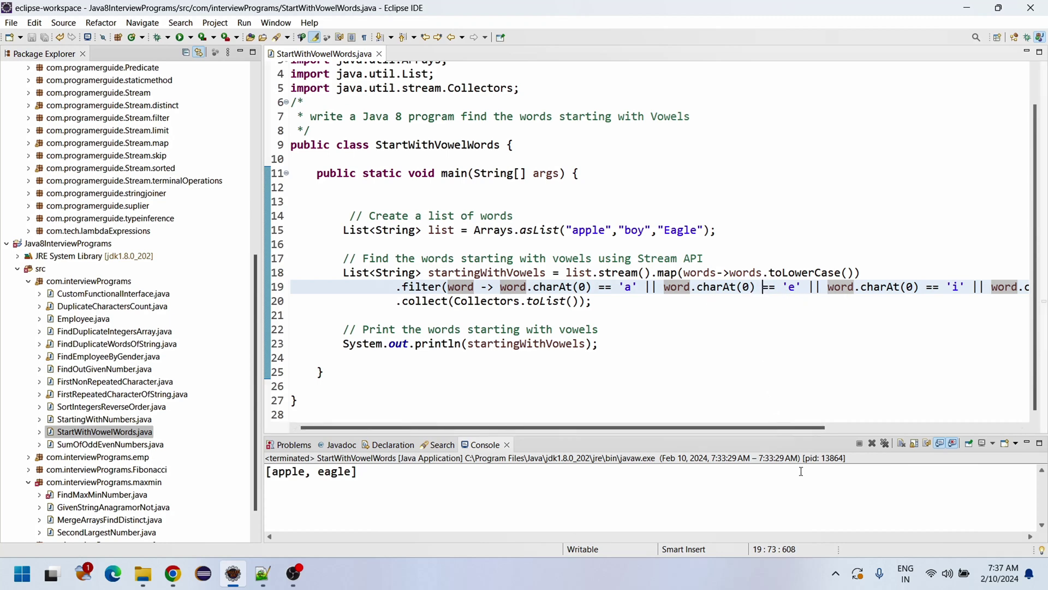
{"action": "mouse_move", "coordinate": [790, 429]}
{"action": "left_mouse_down"}
{"action": "mouse_move", "coordinate": [1013, 433]}
{"action": "mouse_move", "coordinate": [821, 433]}
{"action": "left_mouse_up"}
{"action": "left_click", "coordinate": [627, 288]}
{"action": "left_click", "coordinate": [596, 301]}
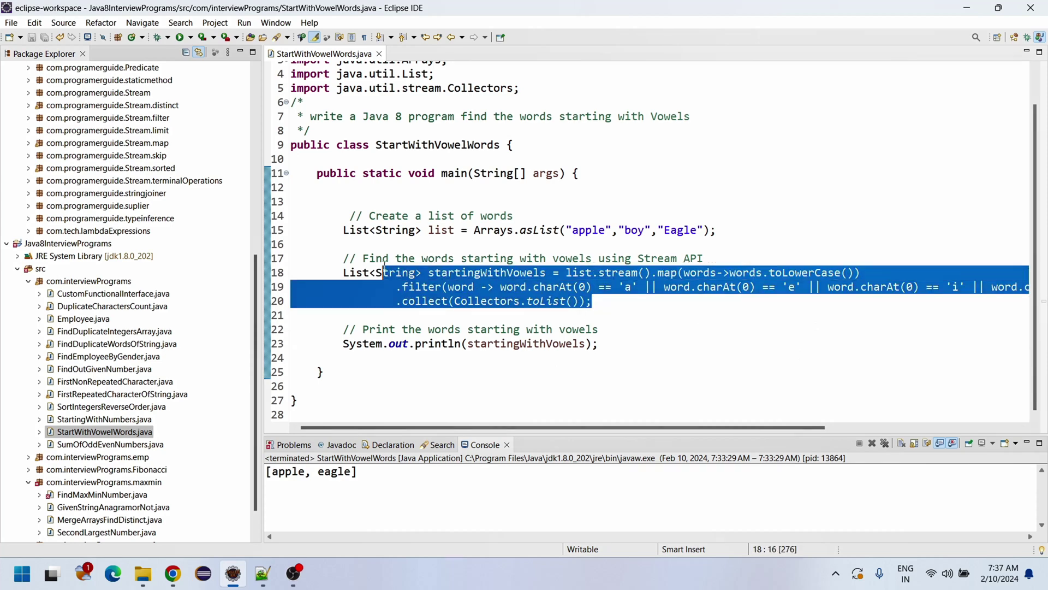
{"action": "left_click_drag", "start_coordinate": [596, 302], "coordinate": [337, 260]}
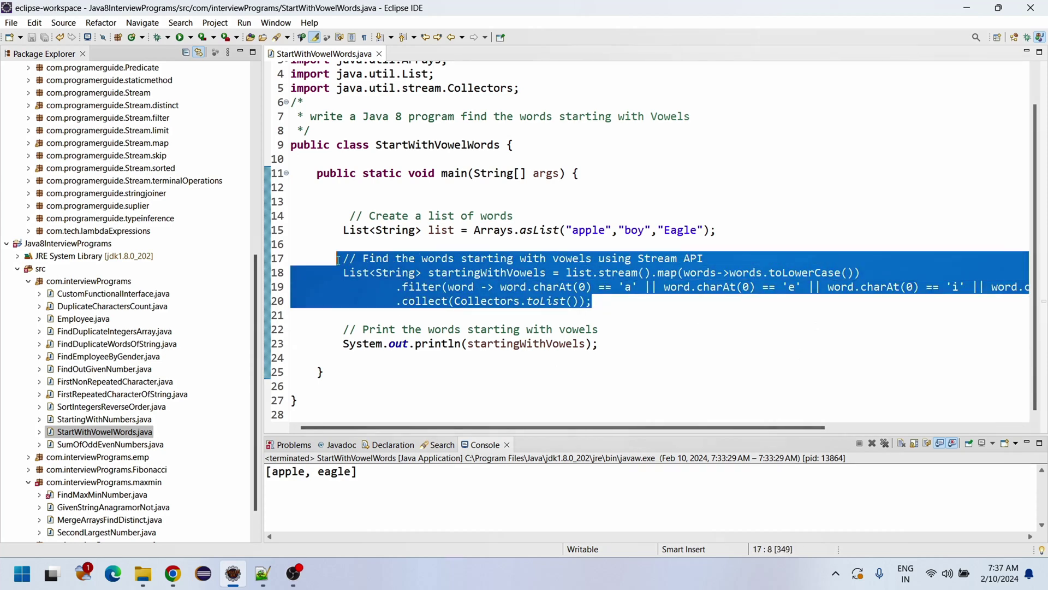
{"action": "left_click", "coordinate": [621, 318]}
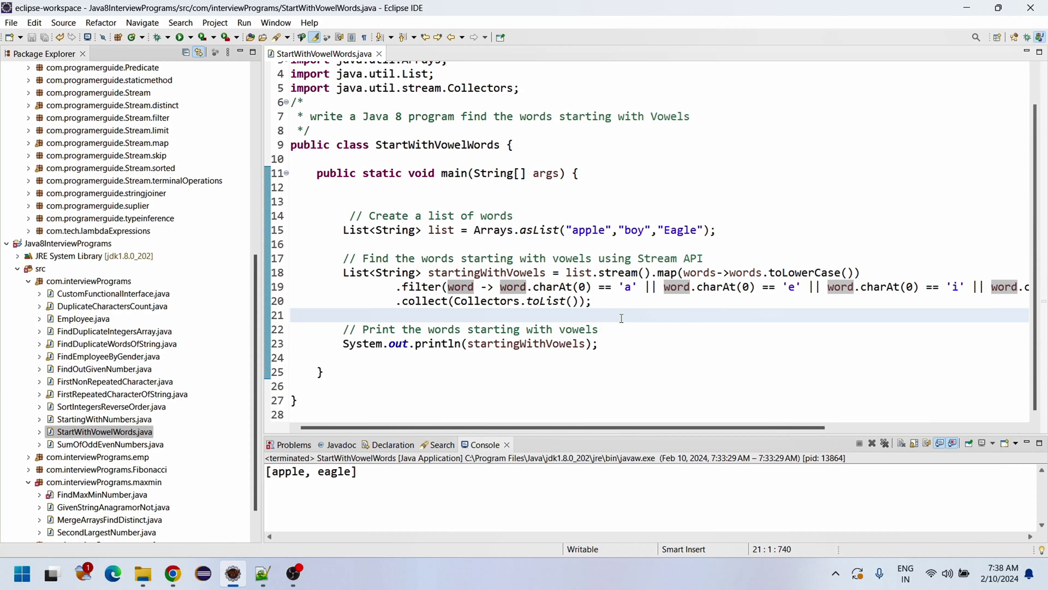
Step: Rerun the program as a Java application, which prints [apple, eagle]
{"action": "right_click", "coordinate": [620, 318]}
{"action": "mouse_move", "coordinate": [656, 409]}
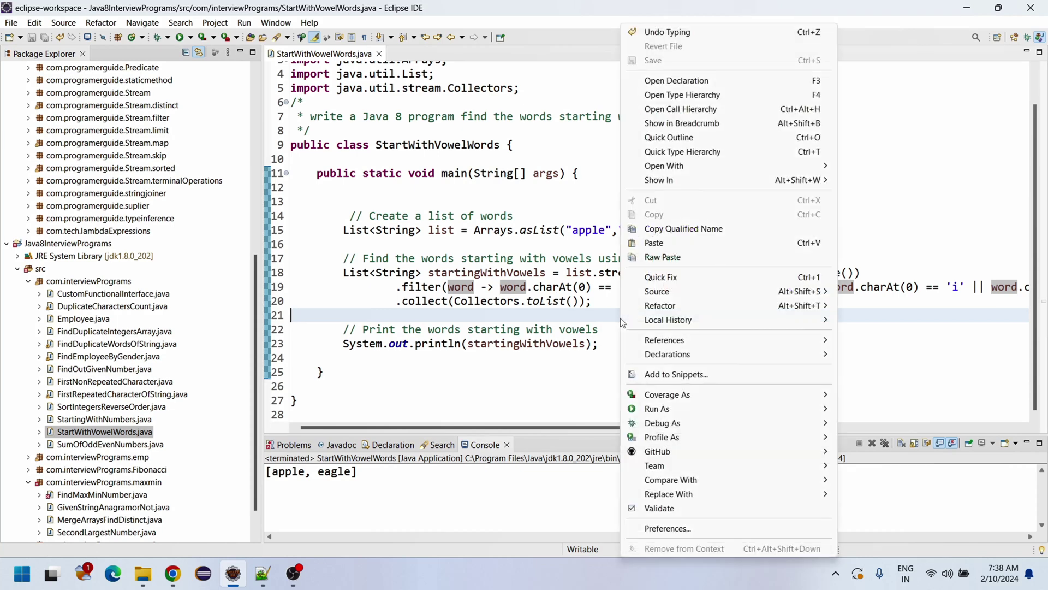
{"action": "left_click", "coordinate": [885, 409]}
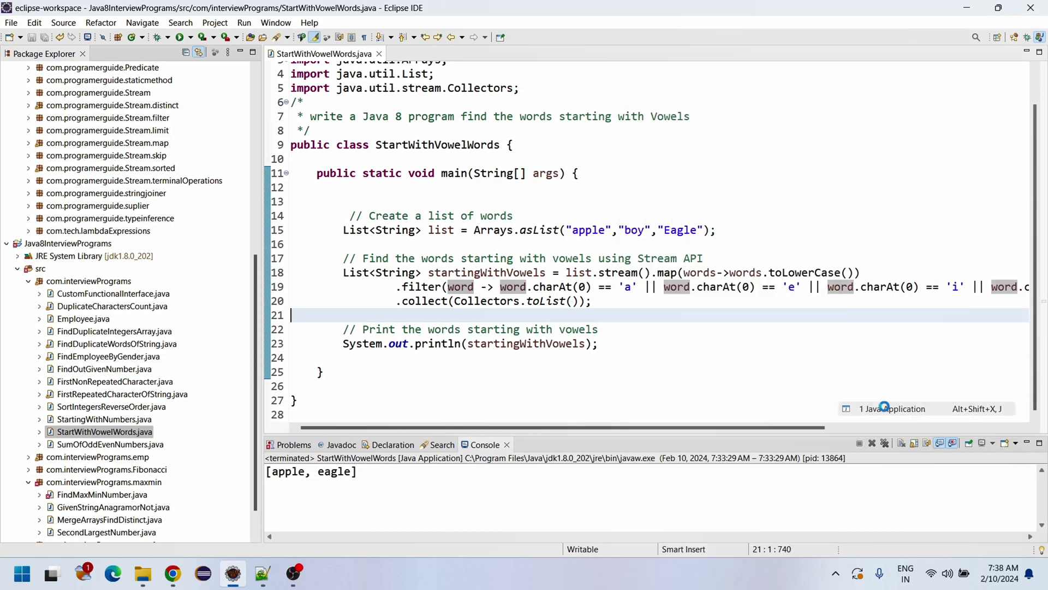
{"action": "left_click", "coordinate": [446, 498]}
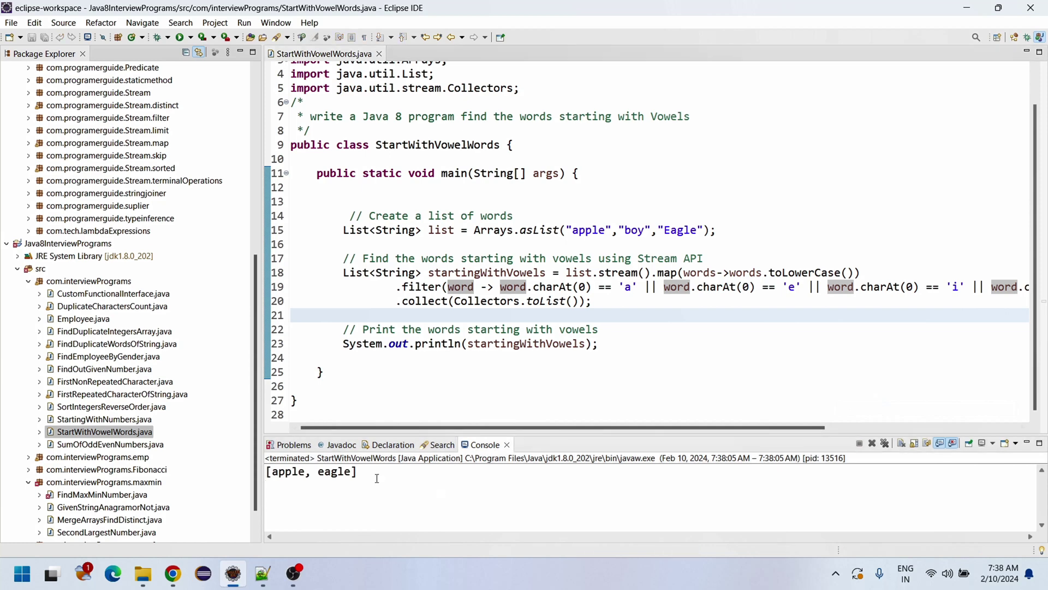
Step: Delete the .map(words->words.toLowerCase()) call from line 18
{"action": "left_click", "coordinate": [693, 333]}
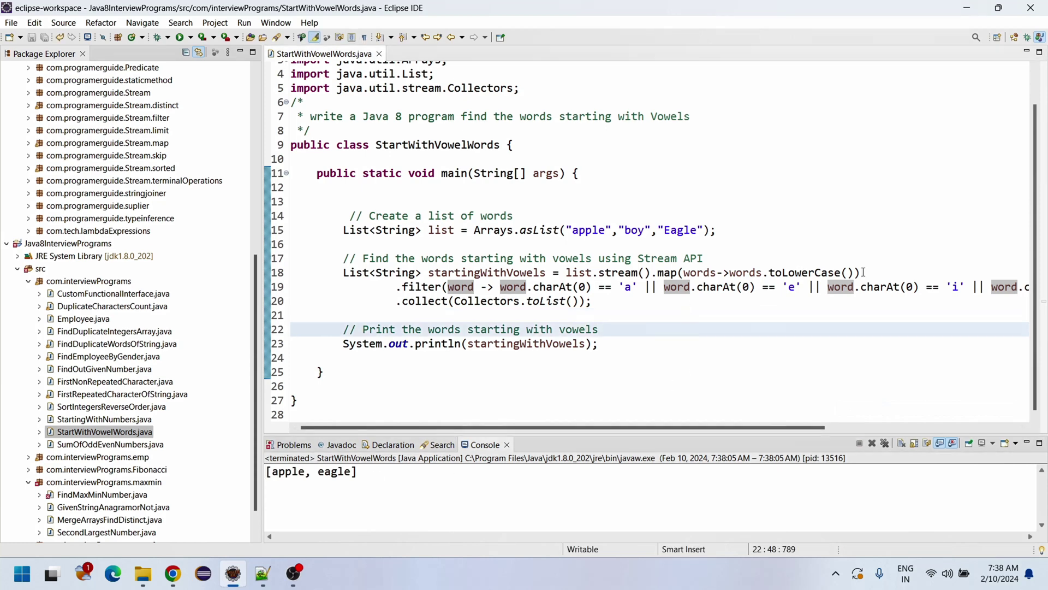
{"action": "left_click_drag", "start_coordinate": [862, 272], "coordinate": [652, 273]}
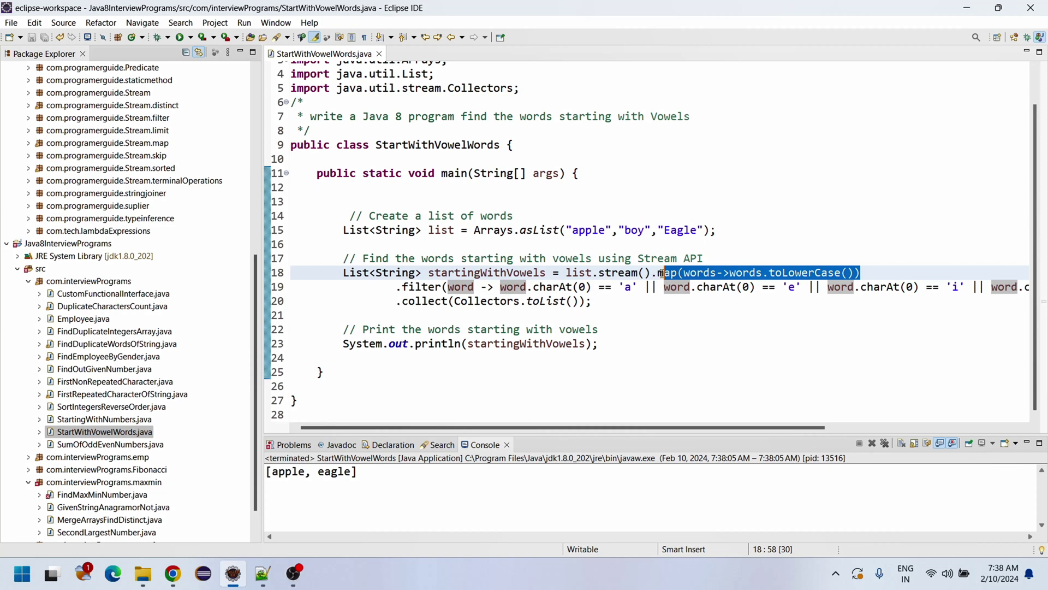
{"action": "key", "text": "Delete"}
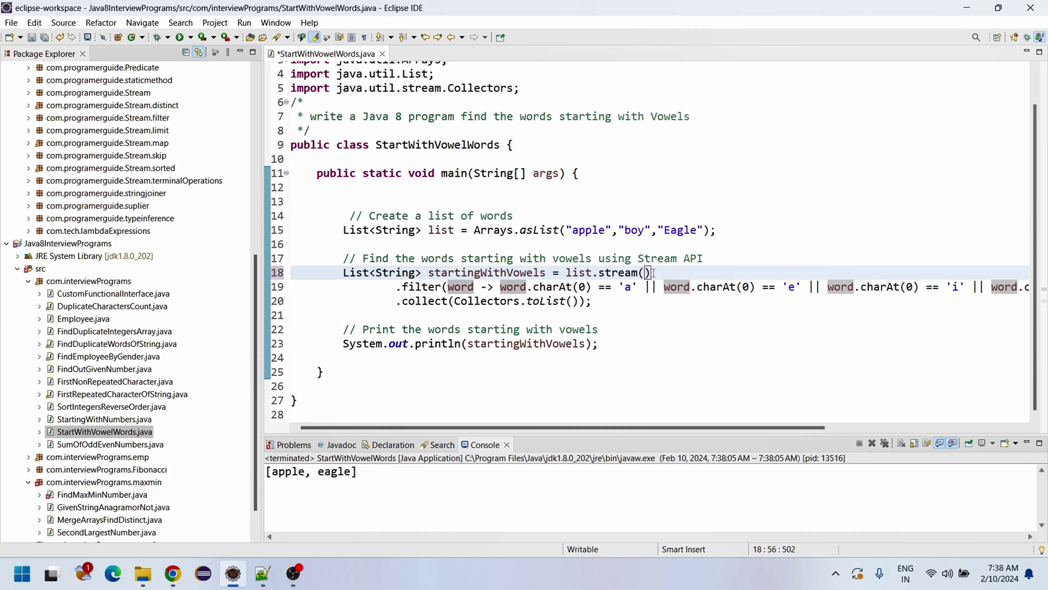
{"action": "left_click", "coordinate": [706, 345]}
Step: Run the program without the lowercase mapping, which prints only [apple]
{"action": "right_click", "coordinate": [664, 325]}
{"action": "mouse_move", "coordinate": [698, 409]}
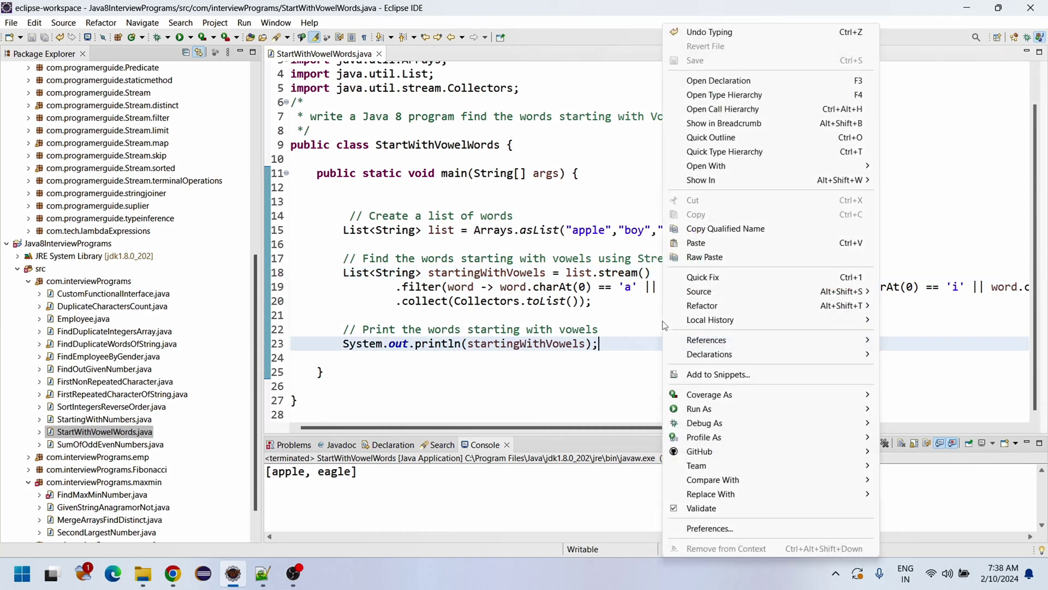
{"action": "left_click", "coordinate": [599, 412]}
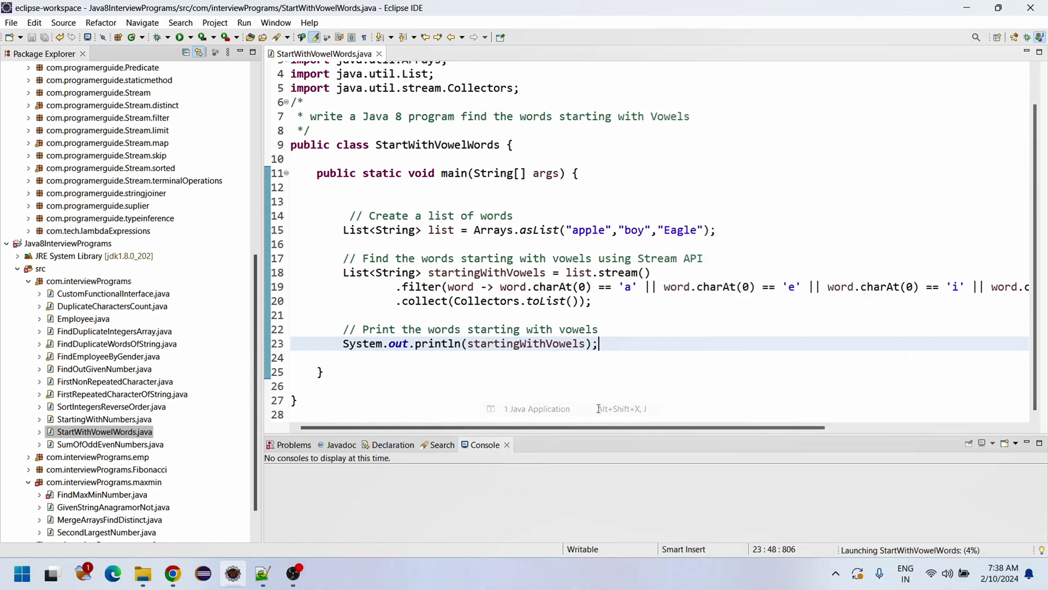
{"action": "double_click", "coordinate": [680, 230]}
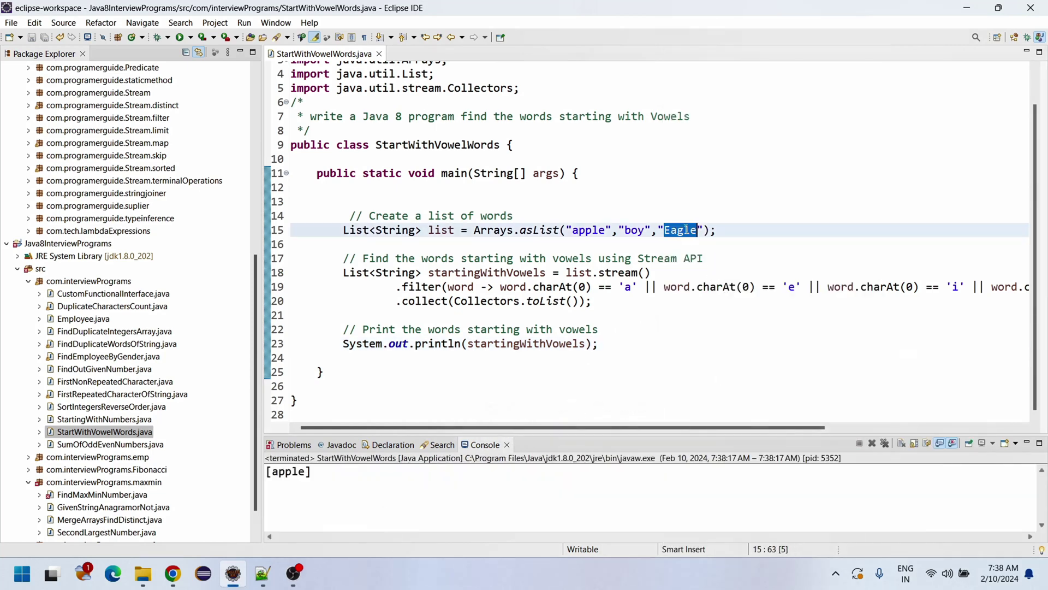
{"action": "left_click_drag", "start_coordinate": [810, 428], "coordinate": [1015, 430]}
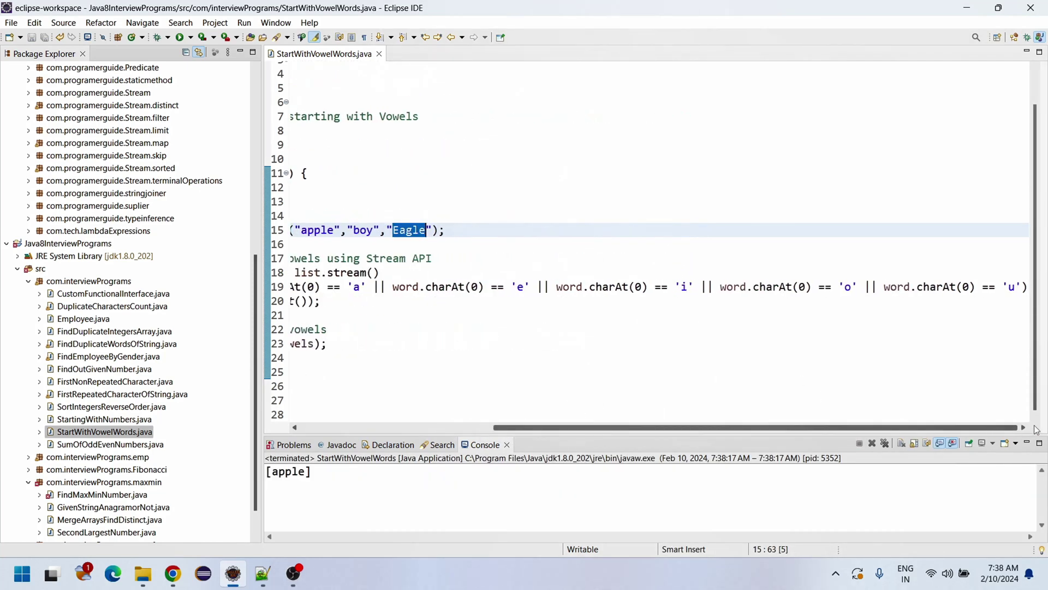
Step: Inspect the vowel condition, then paste .map(words->words.toLowerCase()) back after stream() on line 18
{"action": "left_click", "coordinate": [1026, 287]}
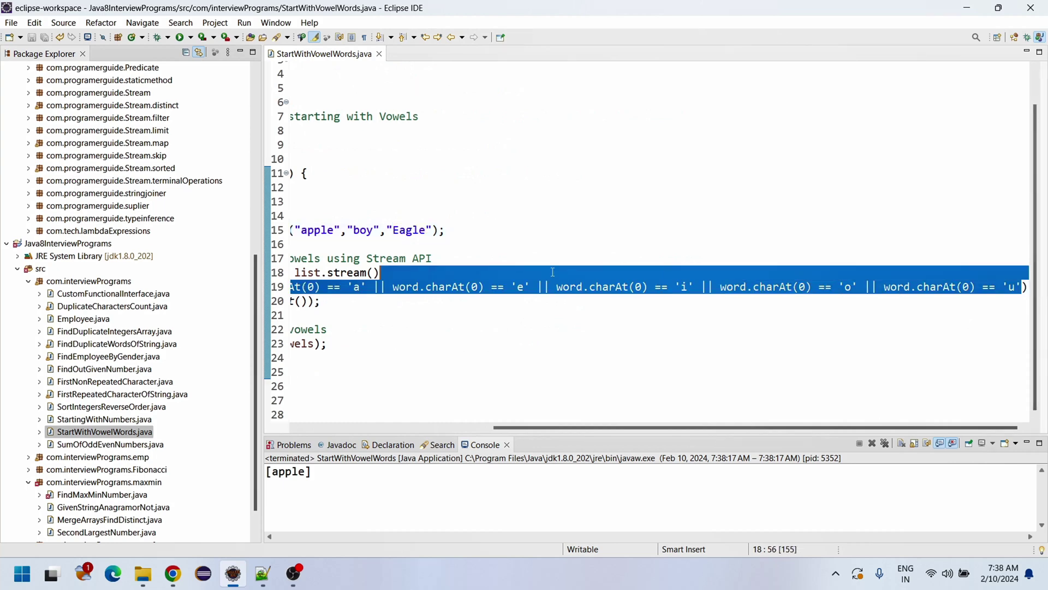
{"action": "left_click_drag", "start_coordinate": [1026, 287], "coordinate": [302, 286]}
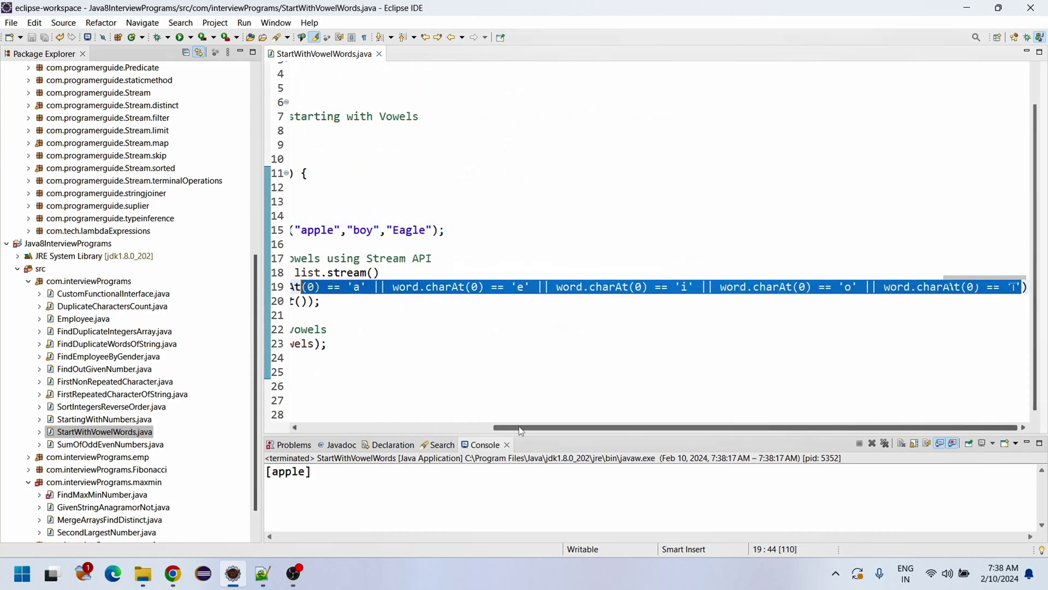
{"action": "left_click_drag", "start_coordinate": [518, 429], "coordinate": [306, 429]}
{"action": "left_click", "coordinate": [555, 384]}
{"action": "left_click", "coordinate": [702, 272]}
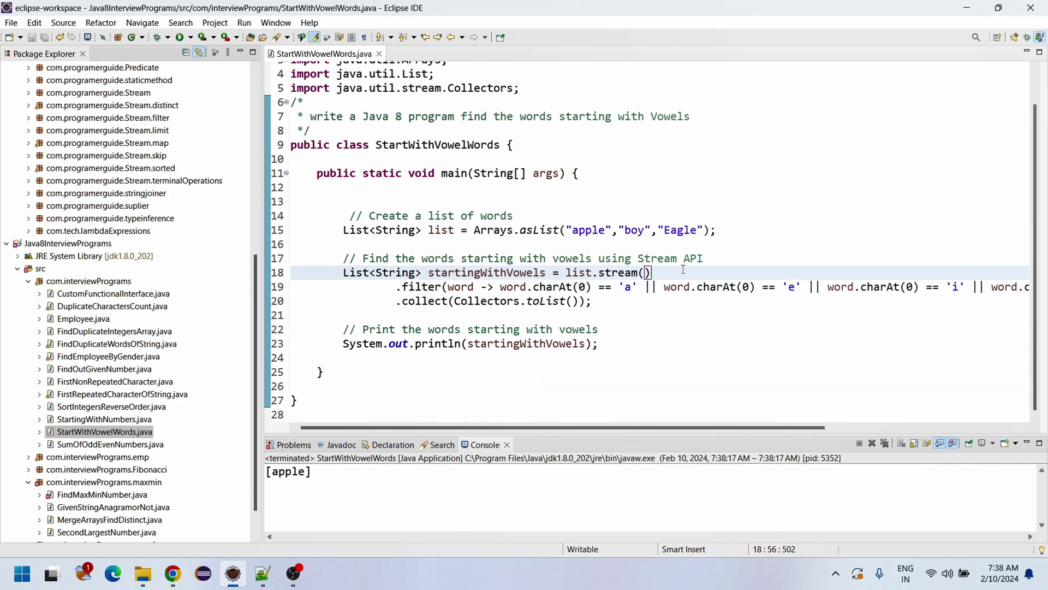
{"action": "type", "text": ".map(words->words.toLowerCase())"}
Step: Check the restored toLowerCase mapping on line 18 and the 'a' vowel check on line 19
{"action": "left_click", "coordinate": [829, 272]}
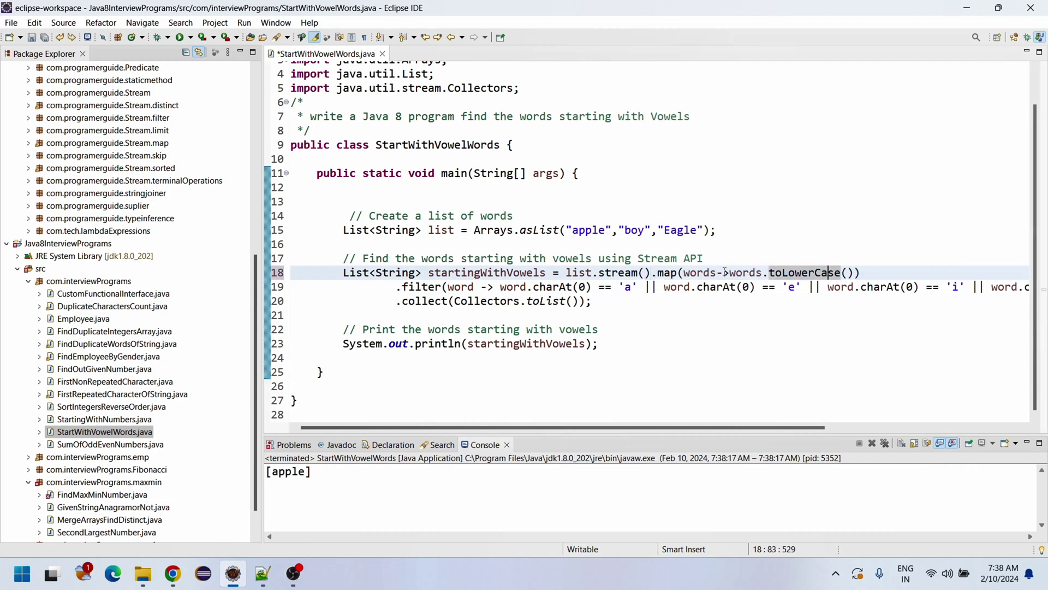
{"action": "mouse_move", "coordinate": [746, 273]}
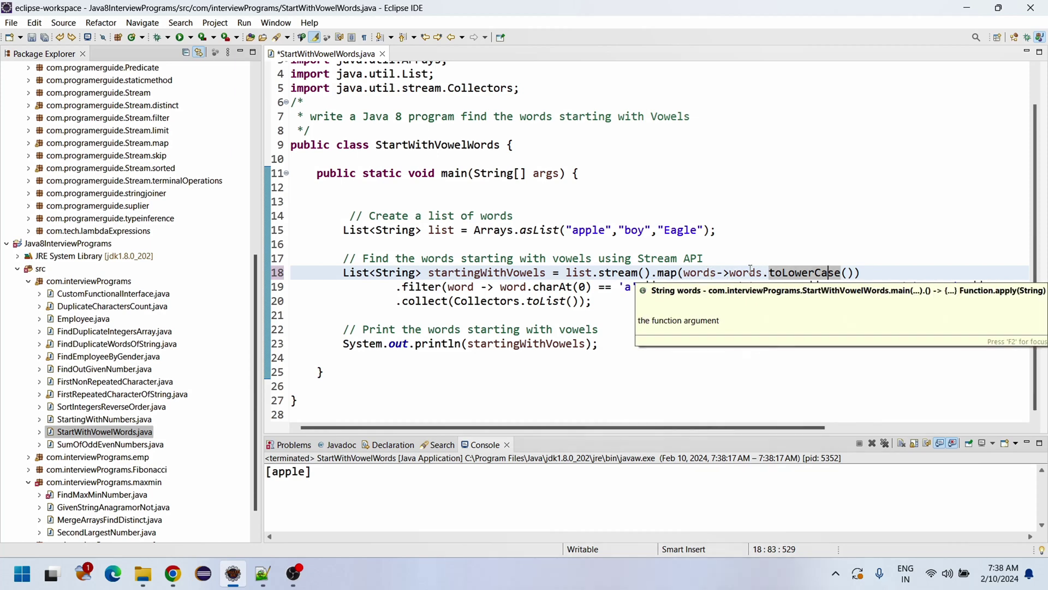
{"action": "left_click", "coordinate": [881, 273]}
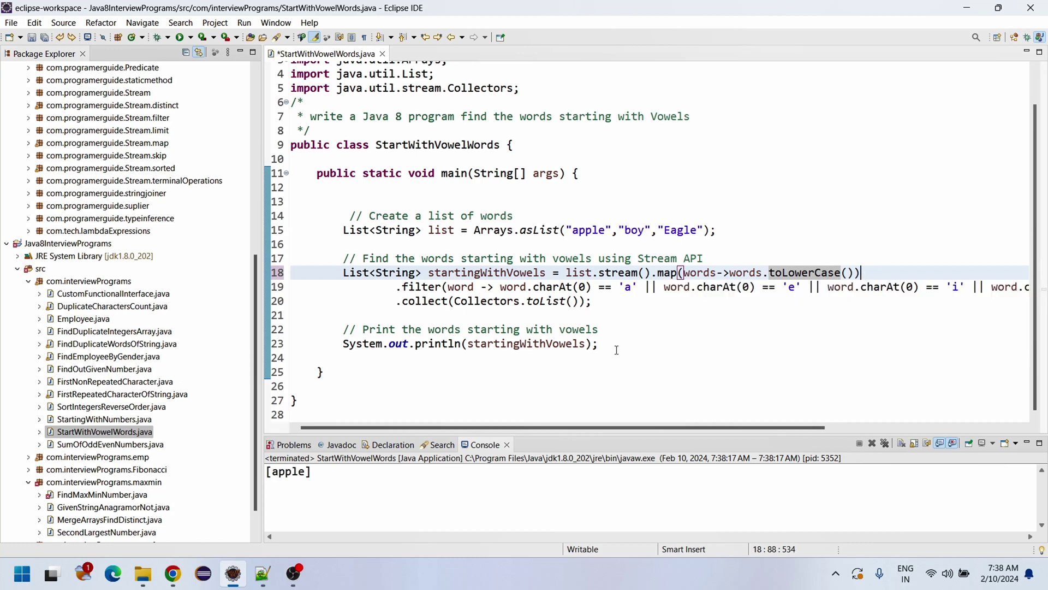
{"action": "left_click", "coordinate": [698, 350]}
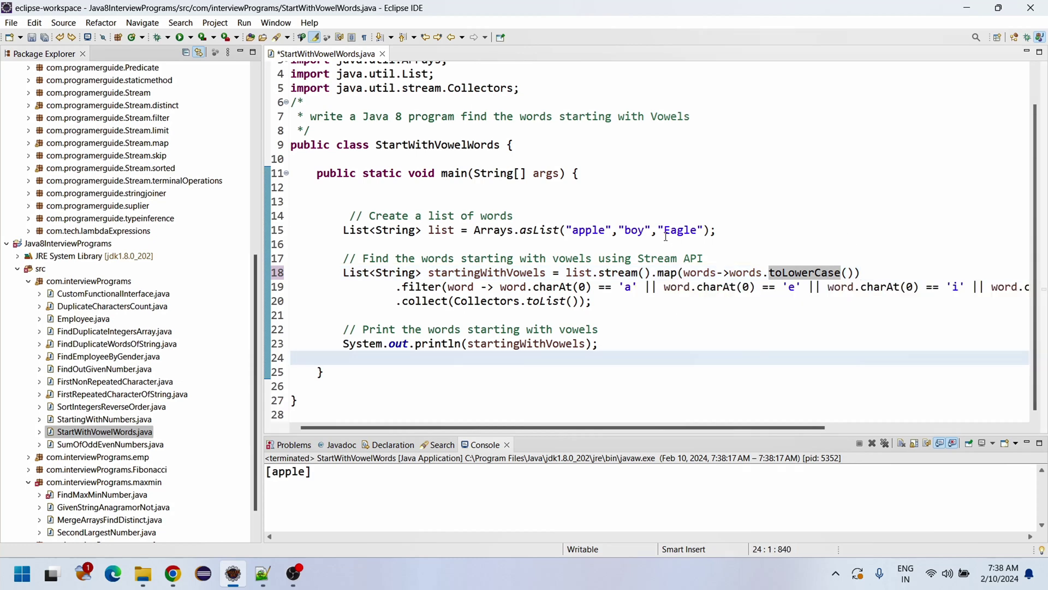
{"action": "double_click", "coordinate": [806, 272]}
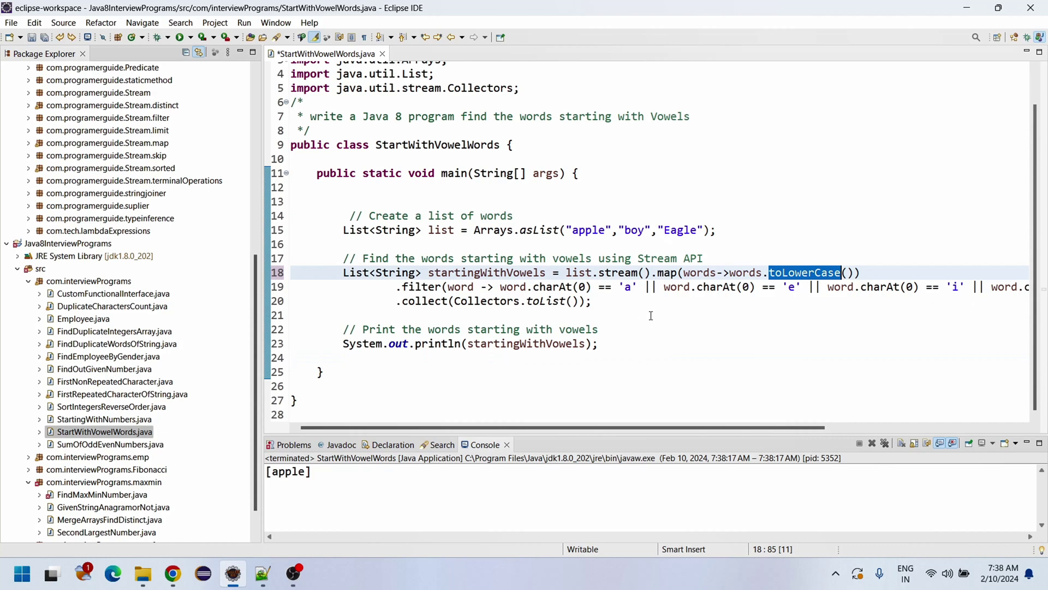
{"action": "double_click", "coordinate": [628, 286]}
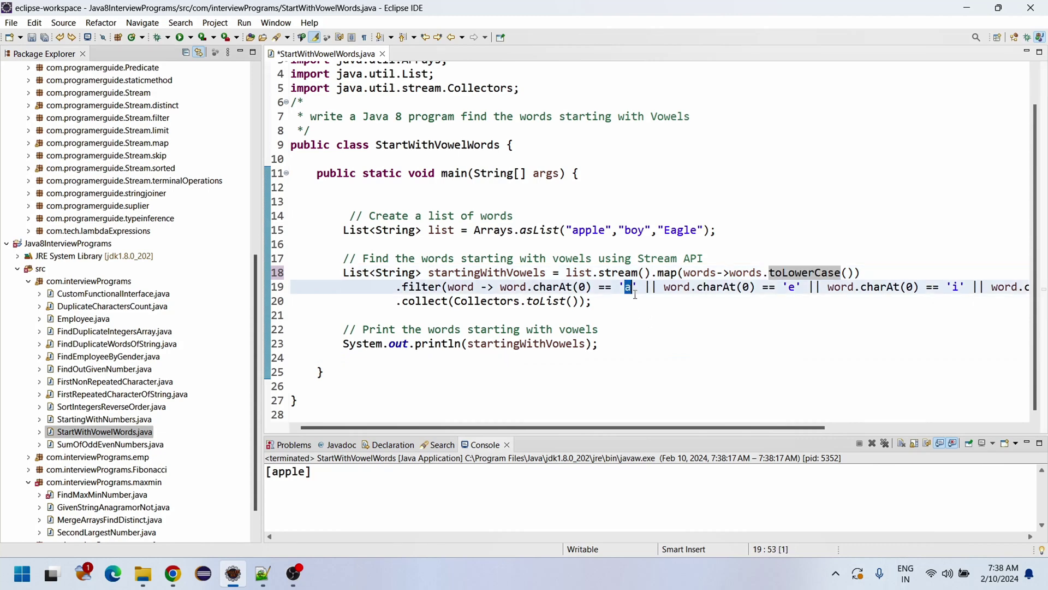
{"action": "left_click", "coordinate": [731, 362]}
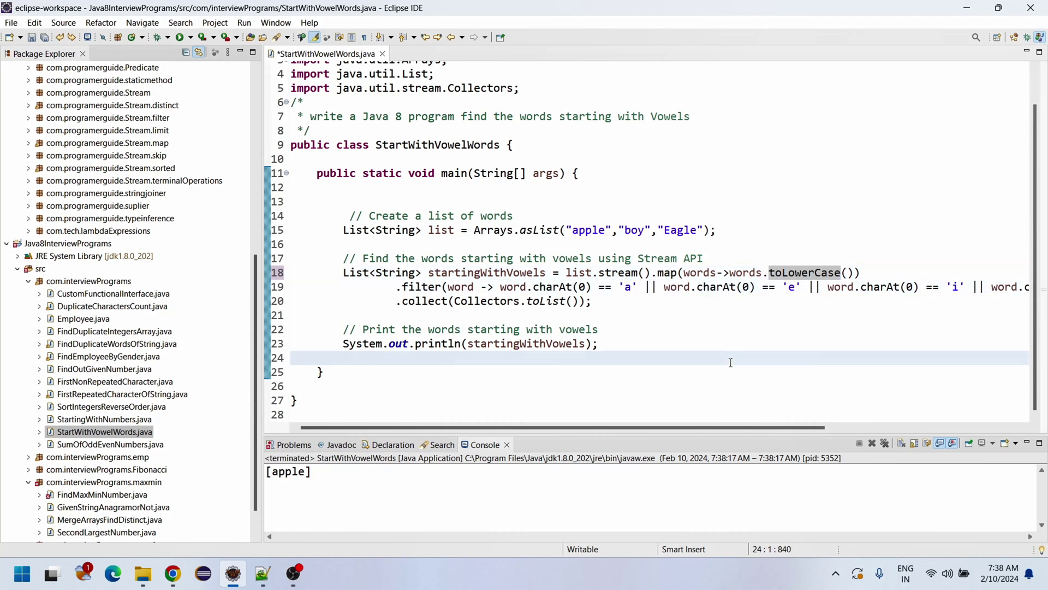
Step: Save the program and run it as a Java application, printing [apple, eagle]
{"action": "right_click", "coordinate": [668, 324]}
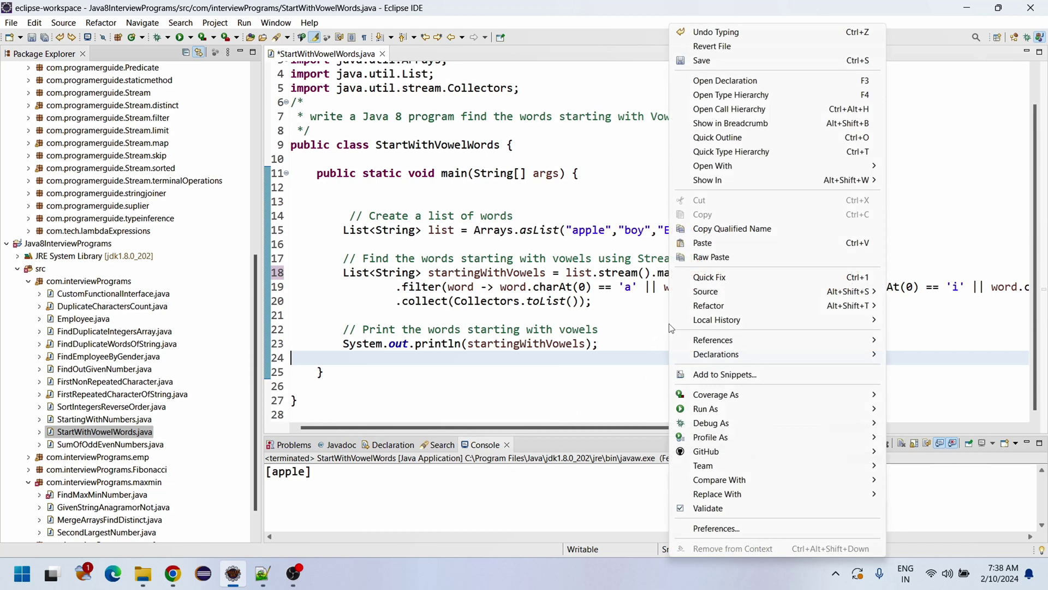
{"action": "left_click", "coordinate": [611, 351]}
{"action": "key", "text": "ctrl+s"}
{"action": "right_click", "coordinate": [716, 344]}
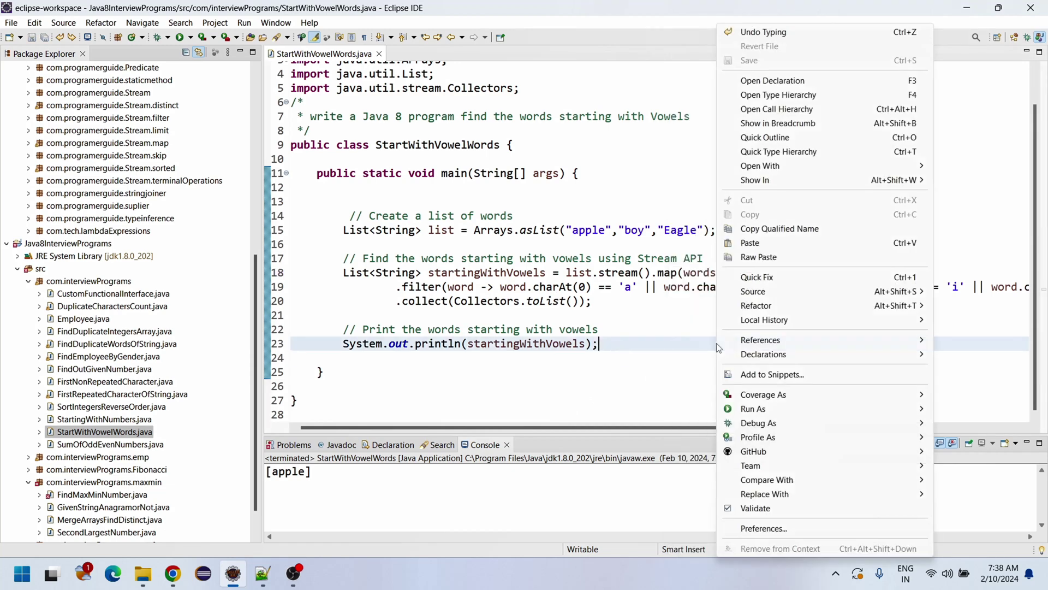
{"action": "mouse_move", "coordinate": [752, 409]}
{"action": "left_click", "coordinate": [606, 409]}
{"action": "left_click", "coordinate": [432, 480]}
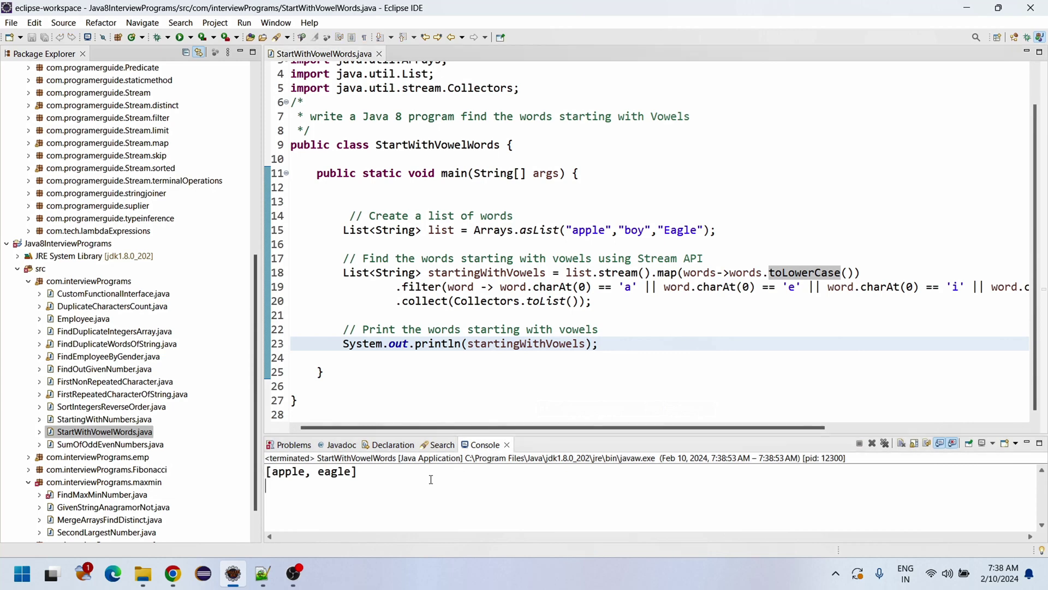
{"action": "left_click", "coordinate": [703, 230]}
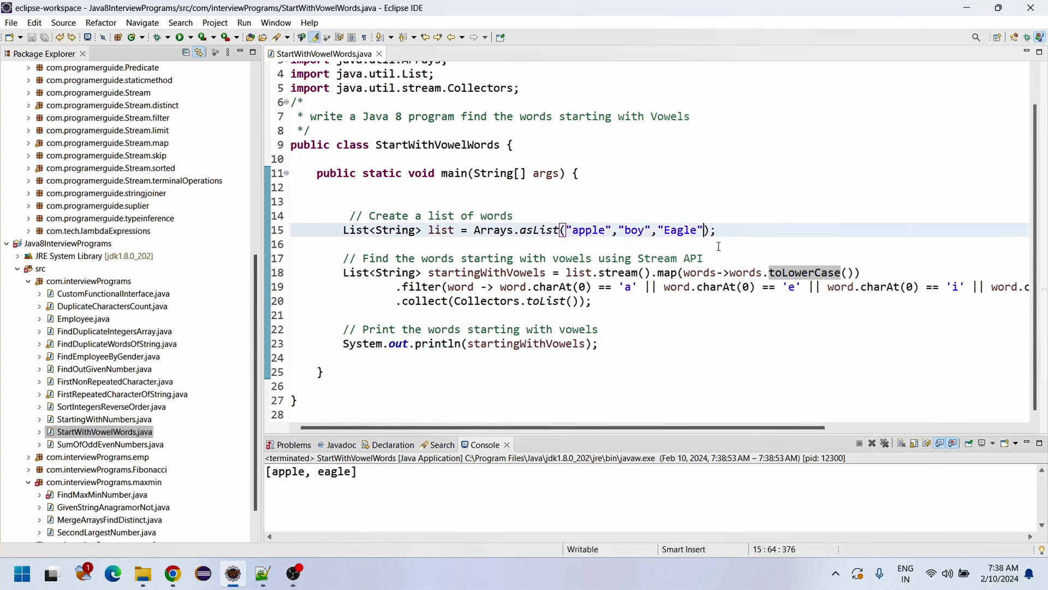
{"action": "type", "text": ","}
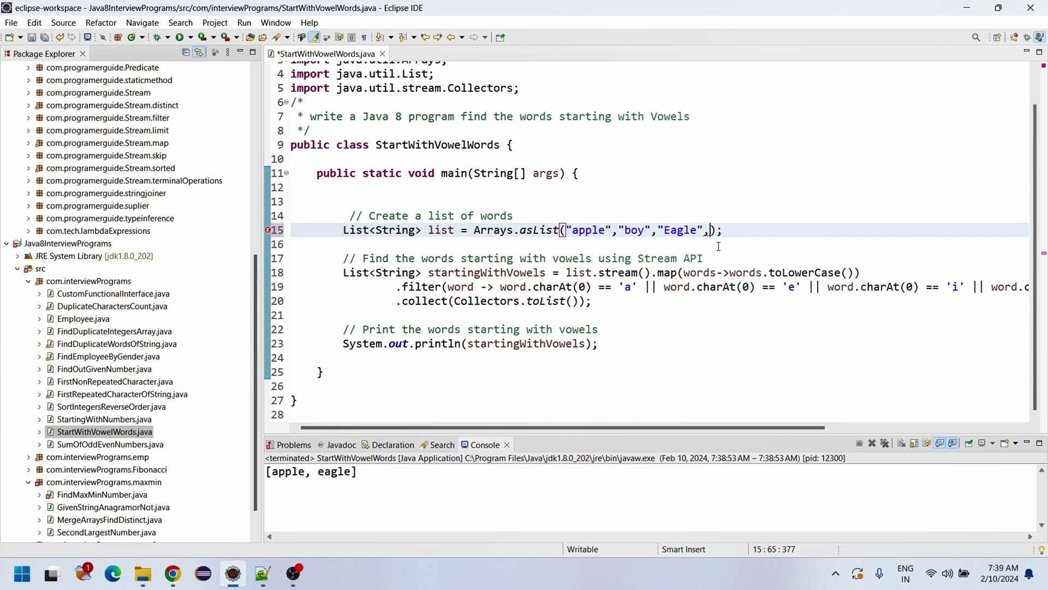
{"action": "type", "text": "\""}
{"action": "type", "text": "Pa"}
{"action": "type", "text": "int\""}
{"action": "type", "text": ","}
{"action": "type", "text": "\""}
{"action": "type", "text": "umbru"}
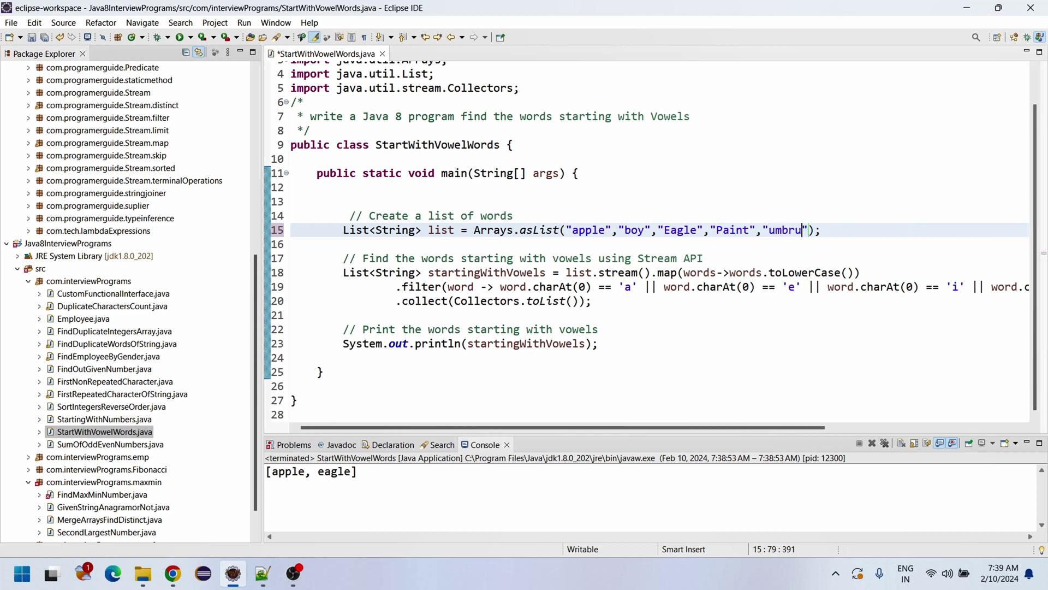
{"action": "type", "text": "lla\""}
{"action": "type", "text": ","}
{"action": "type", "text": "\"In"}
{"action": "type", "text": "k"}
Step: Save the word list with "Paint", "umbrulla" and "Ink" added after "Eagle"
{"action": "key", "text": "ctrl+s"}
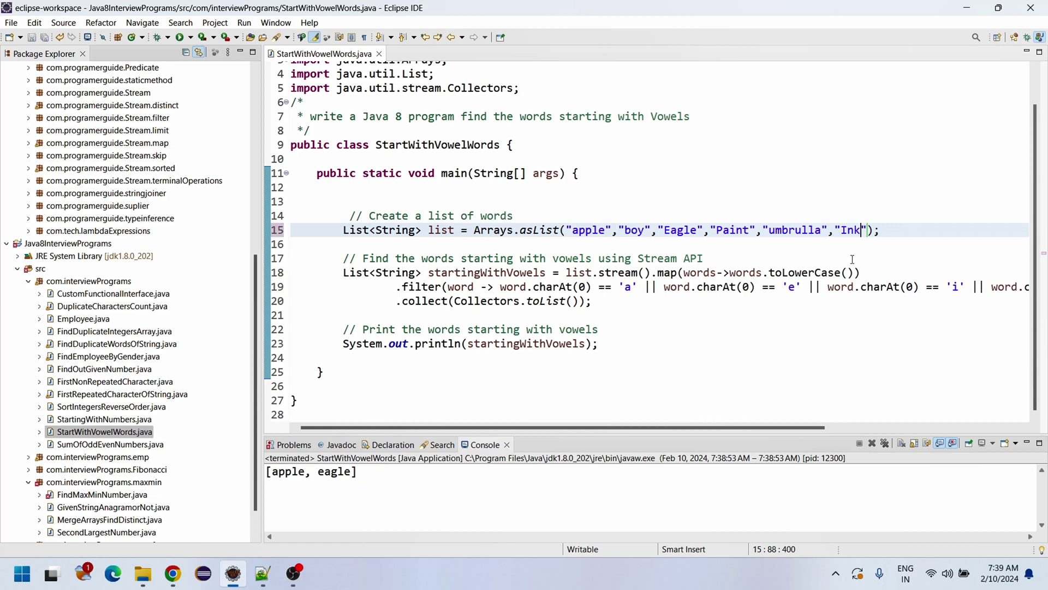
{"action": "left_click", "coordinate": [835, 259]}
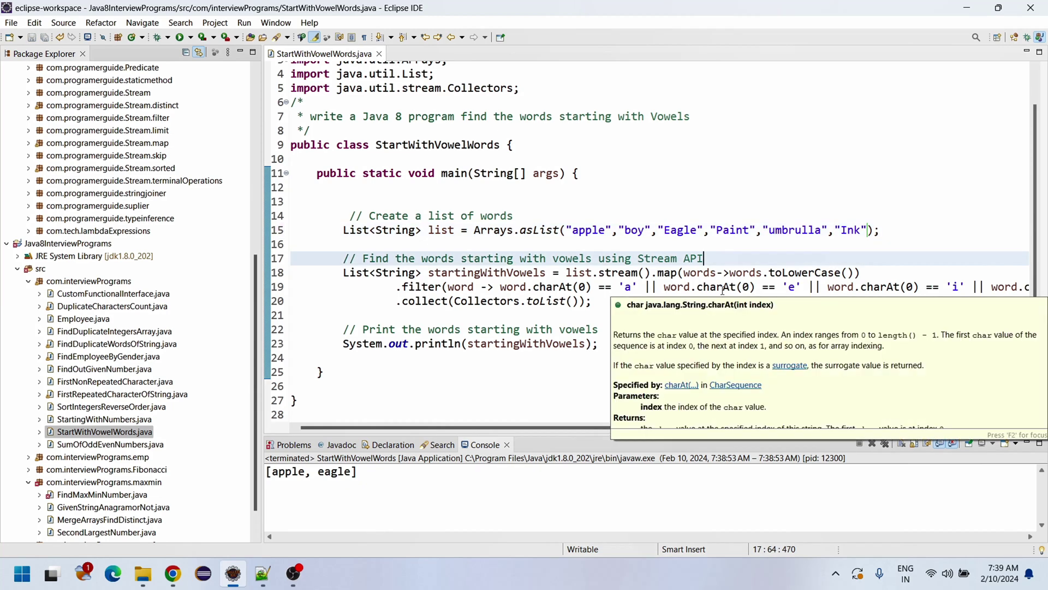
Step: Run the program as a Java application, printing [apple, eagle, umbrulla, ink]
{"action": "right_click", "coordinate": [647, 327]}
{"action": "mouse_move", "coordinate": [682, 409]}
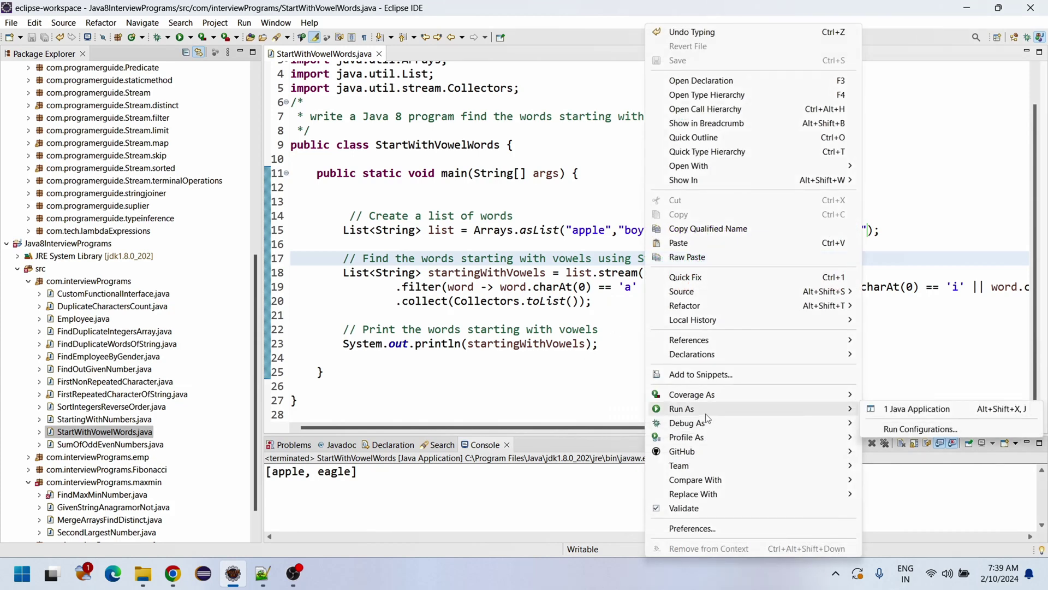
{"action": "left_click", "coordinate": [924, 409]}
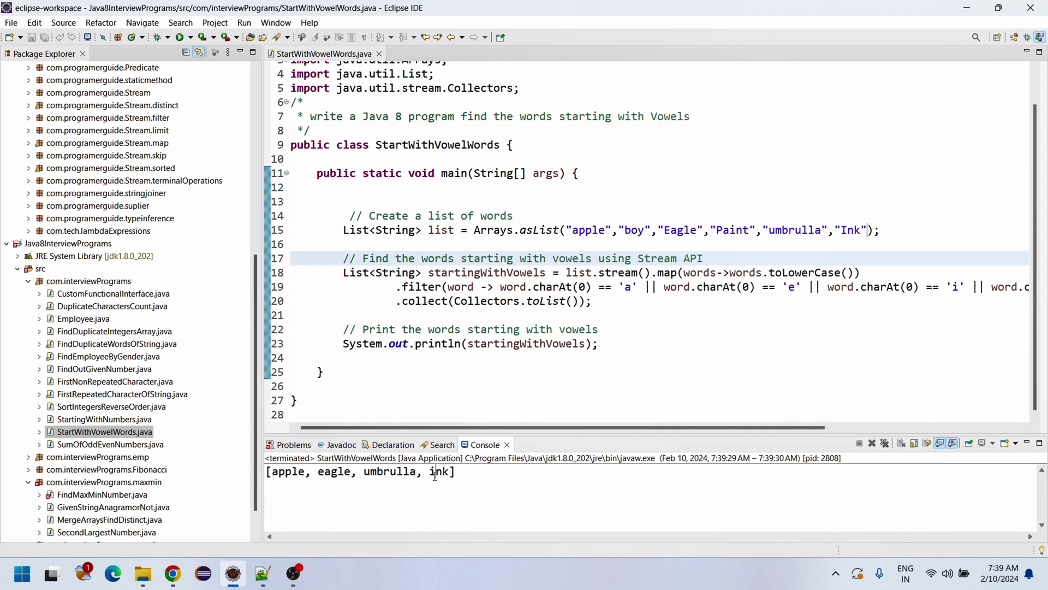
{"action": "left_click", "coordinate": [673, 359]}
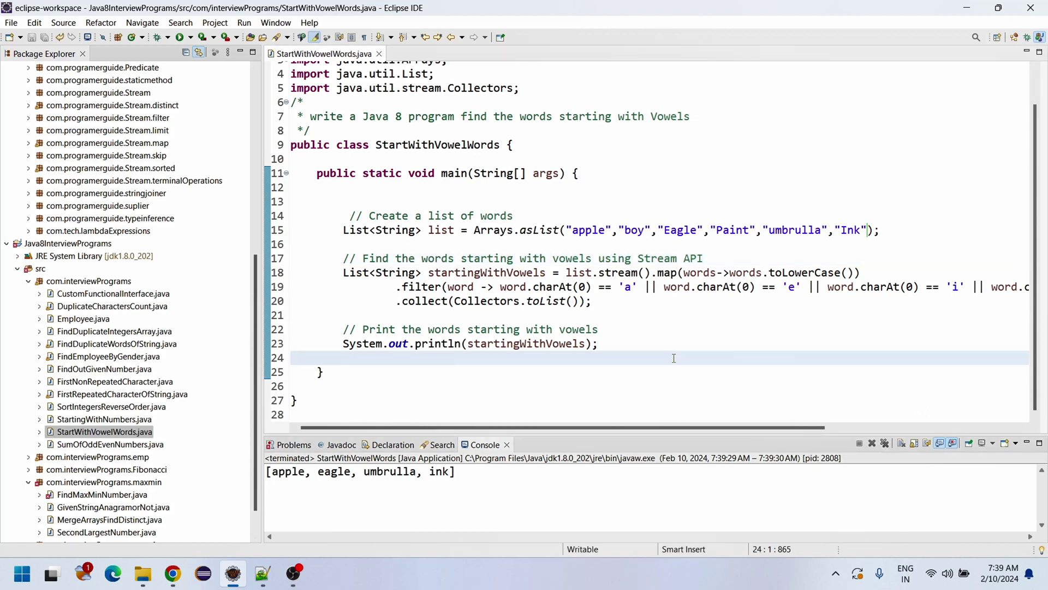